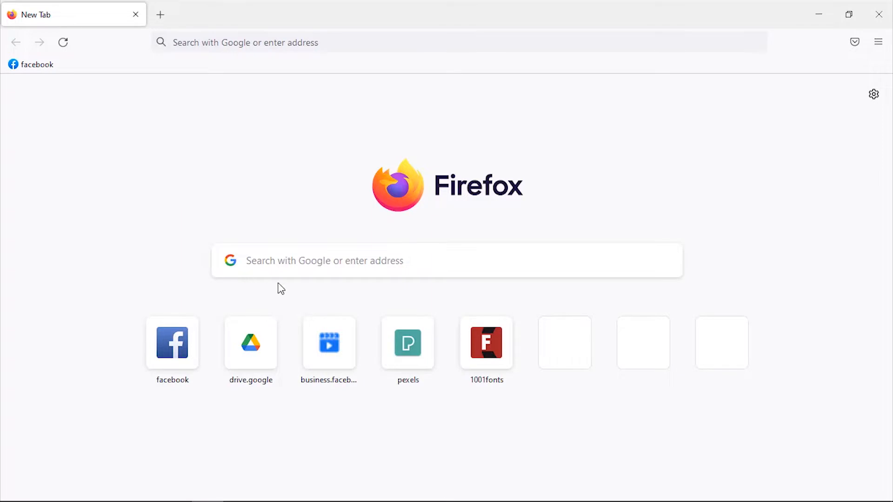
# Search Google for "minitool moviemaker"
pyautogui.click(283, 264)
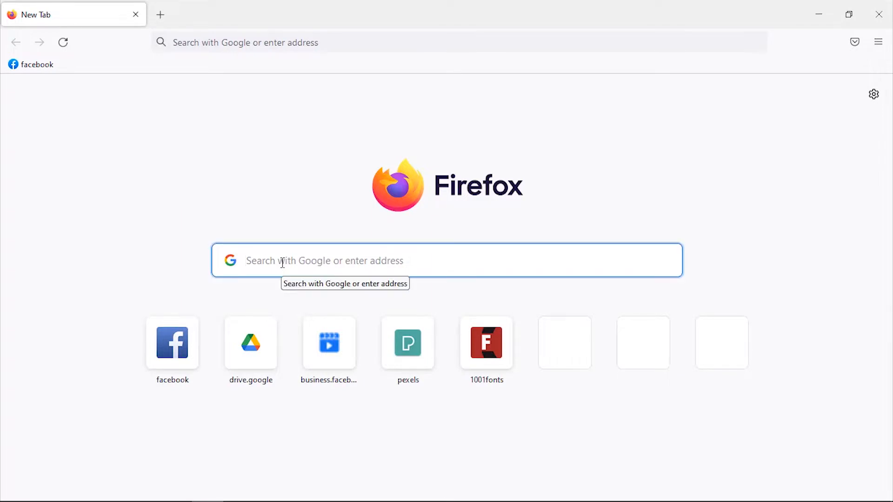
pyautogui.write('minitool')
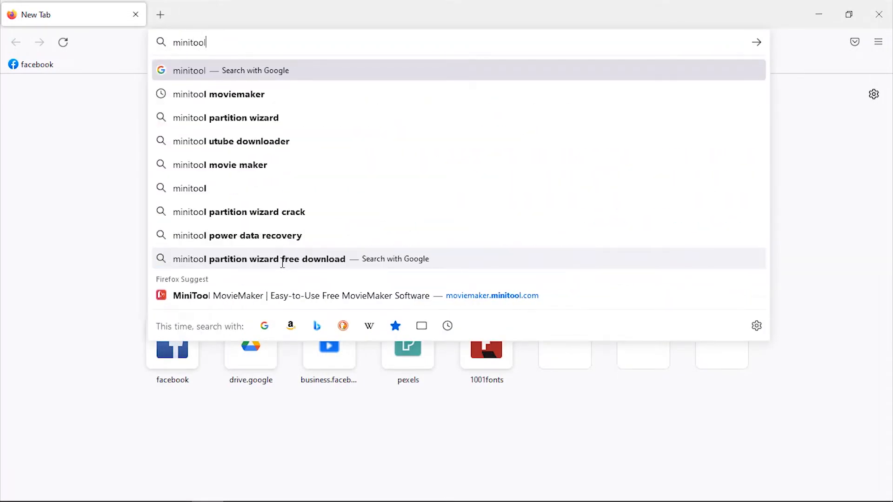
pyautogui.write(' moviemaker')
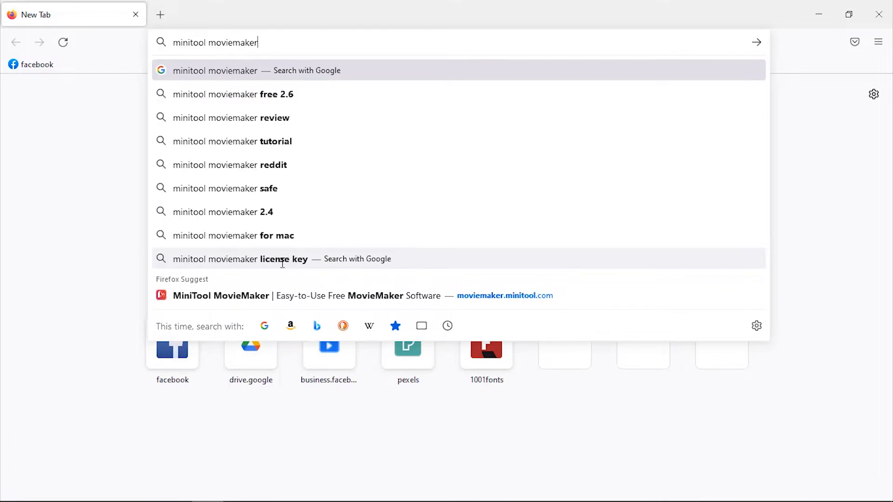
pyautogui.press('Return')
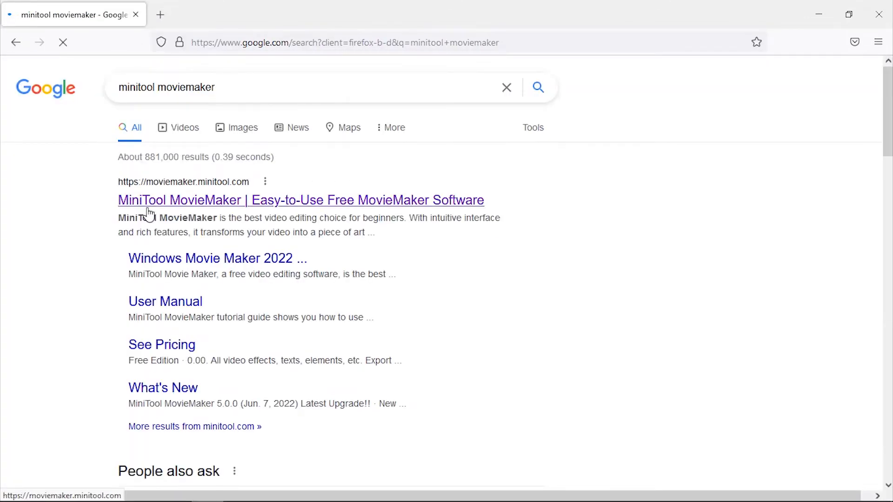
# Open the official MiniTool MovieMaker website and start the free download of the program
pyautogui.click(206, 203)
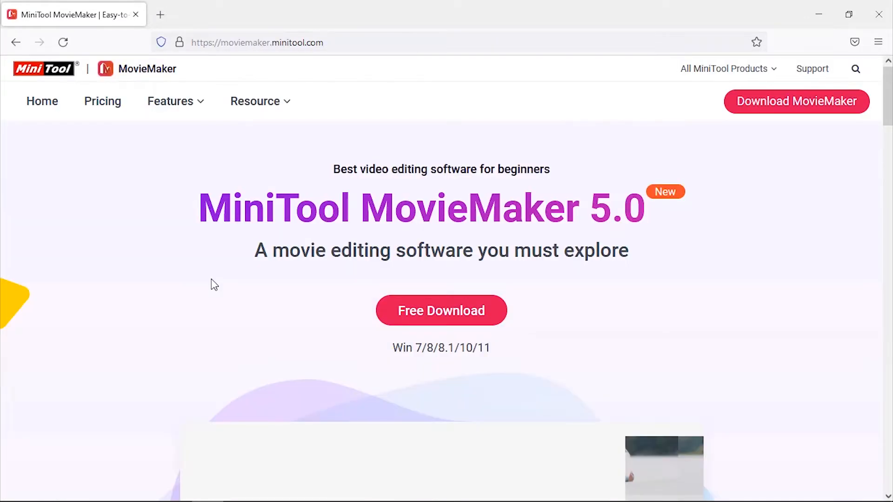
pyautogui.click(445, 312)
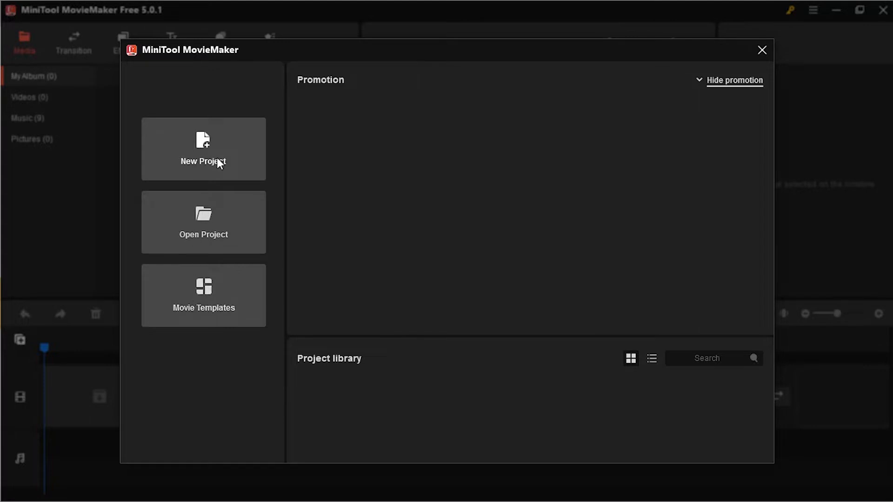
# Create a new project in MiniTool MovieMaker and import the three Pexels video clips from the video editing folder on the Desktop
pyautogui.click(206, 142)
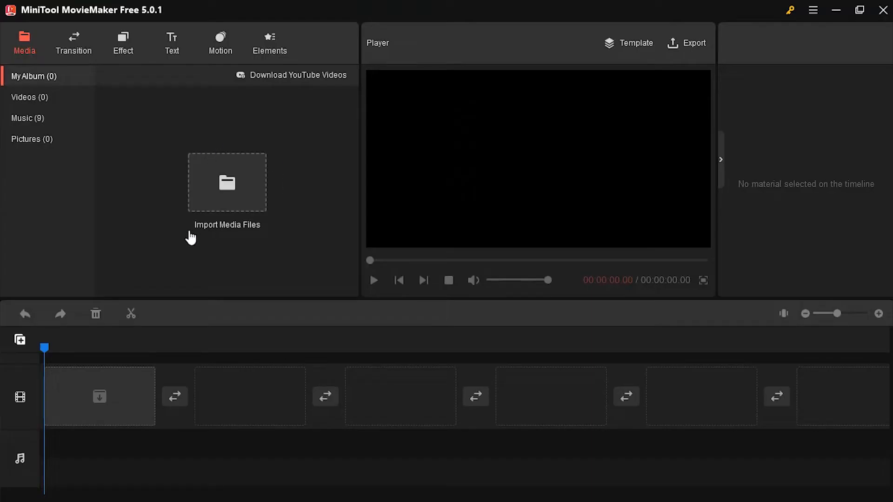
pyautogui.click(227, 188)
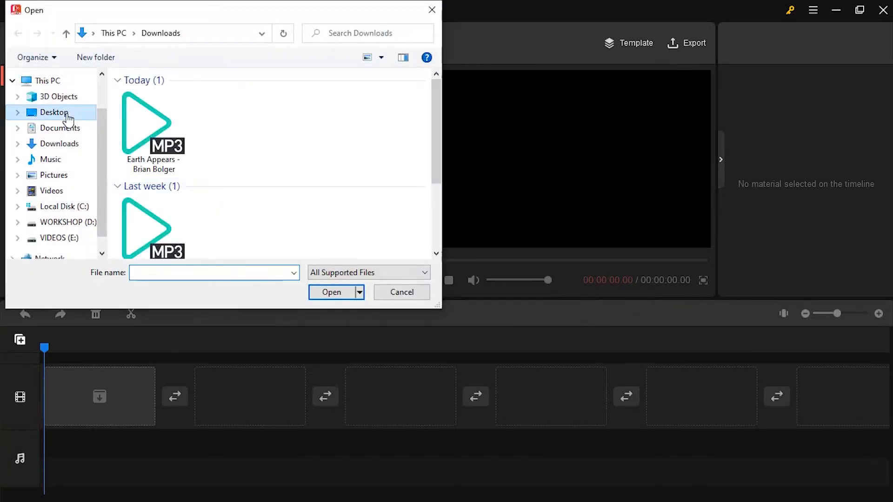
pyautogui.click(69, 117)
pyautogui.doubleClick(325, 127)
pyautogui.moveTo(300, 185); pyautogui.dragTo(119, 75)
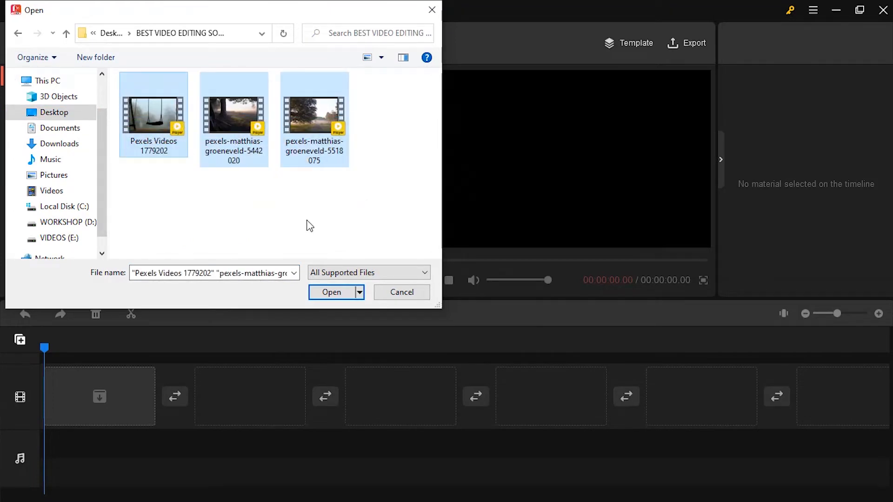
pyautogui.click(331, 293)
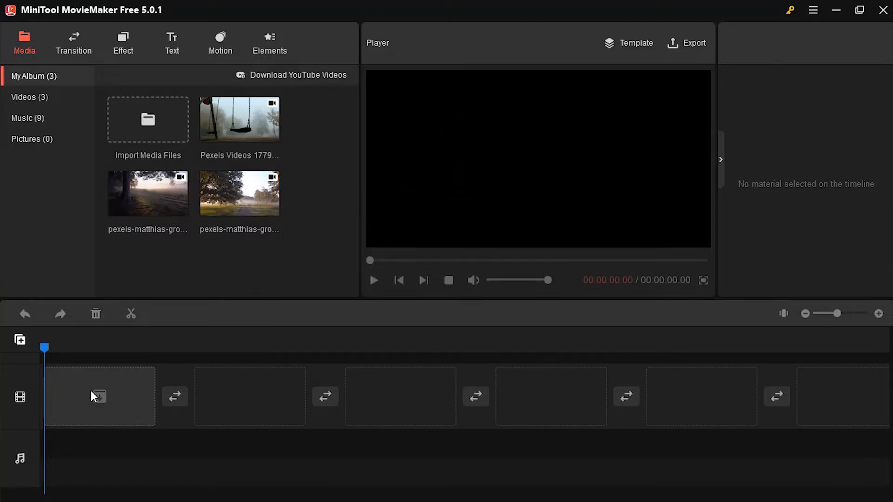
# Place the three imported clips on the video track in order: the bench clip, the tree-lined path clip, and the swing clip
pyautogui.moveTo(151, 188); pyautogui.dragTo(95, 384)
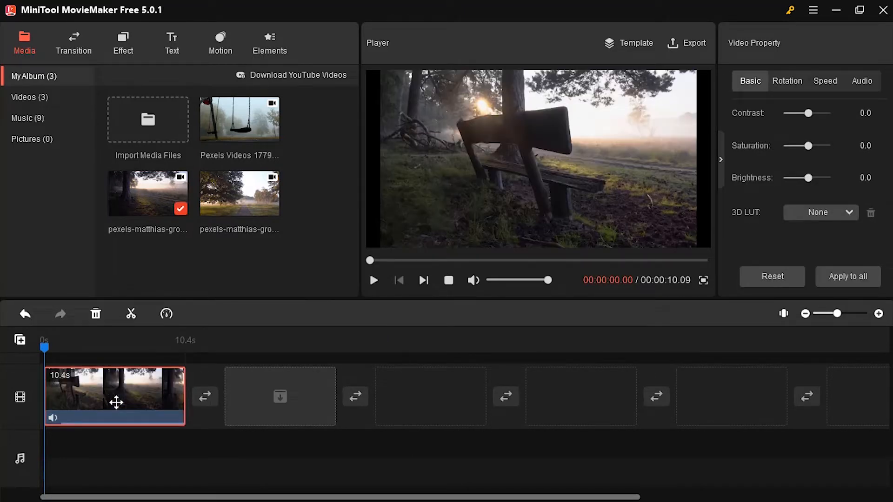
pyautogui.moveTo(255, 201); pyautogui.dragTo(258, 370)
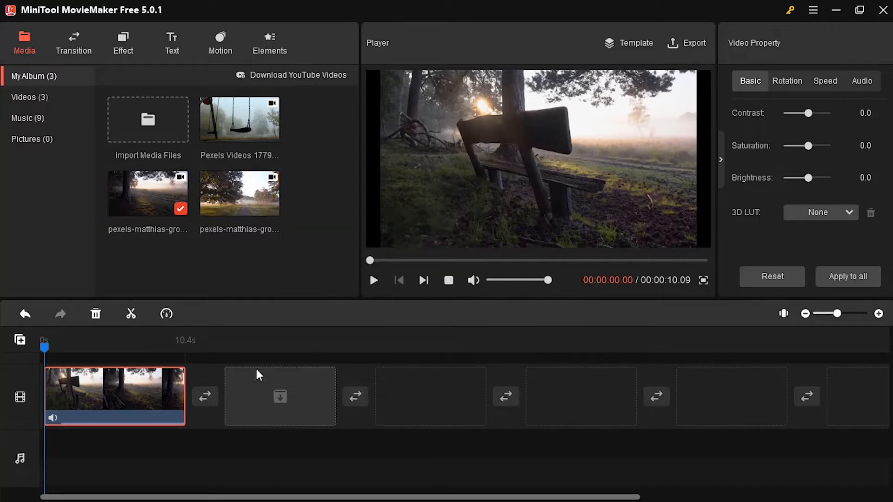
pyautogui.click(272, 209)
pyautogui.click(272, 134)
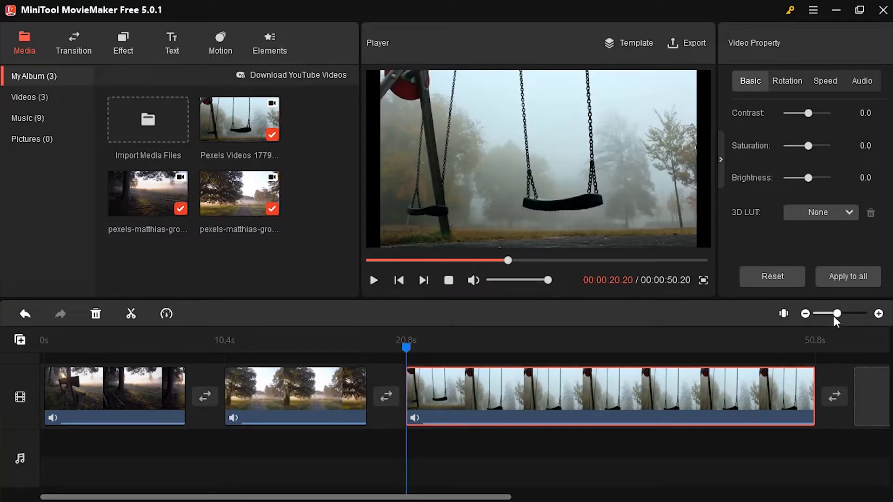
# Split the first clip at about 7.4 s on the timeline and delete the piece after the cut
pyautogui.moveTo(838, 314)
pyautogui.mouseDown()
pyautogui.moveTo(846, 314)
pyautogui.moveTo(823, 315)
pyautogui.mouseUp()
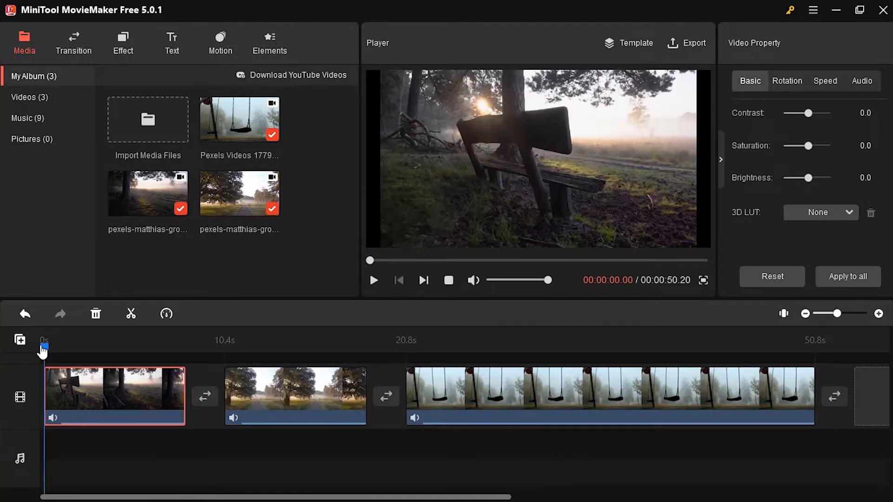
pyautogui.moveTo(42, 352); pyautogui.dragTo(142, 363)
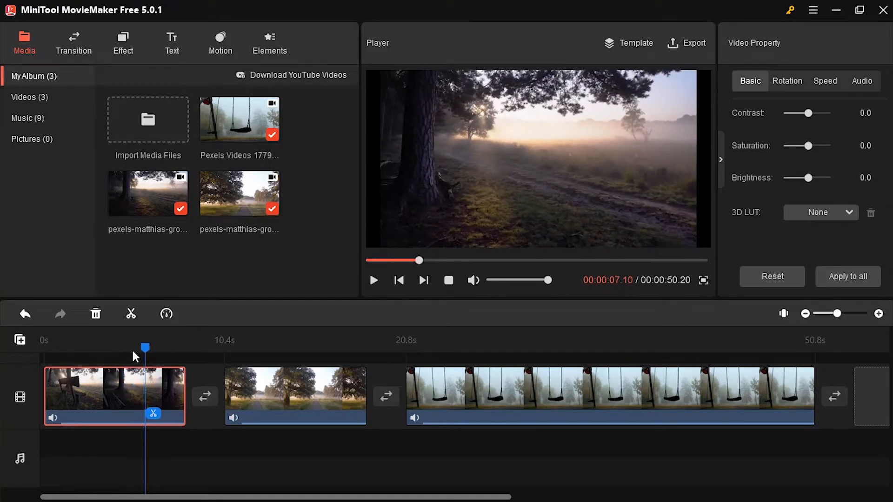
pyautogui.click(154, 412)
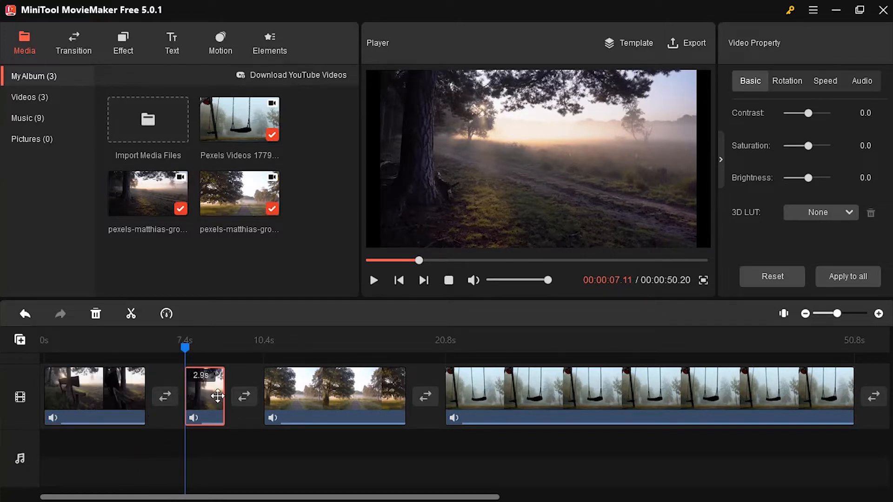
pyautogui.click(95, 315)
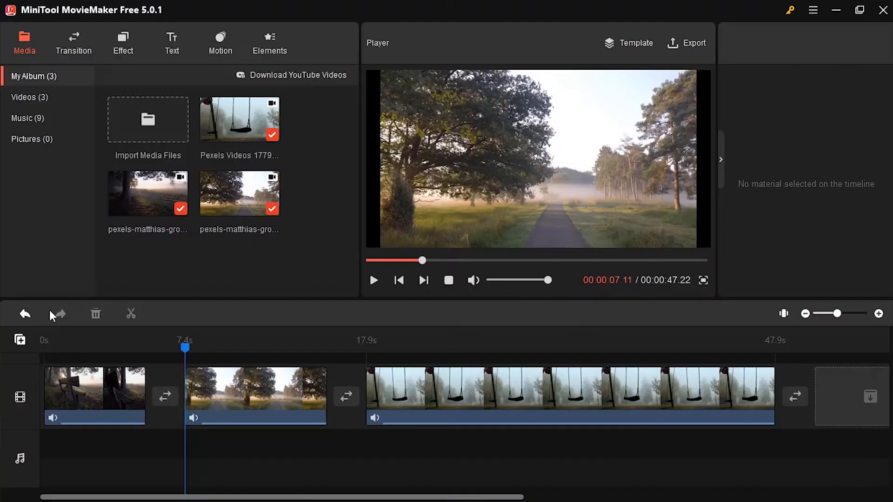
# Undo and redo the deletion of the split-off piece of the first clip
pyautogui.click(24, 315)
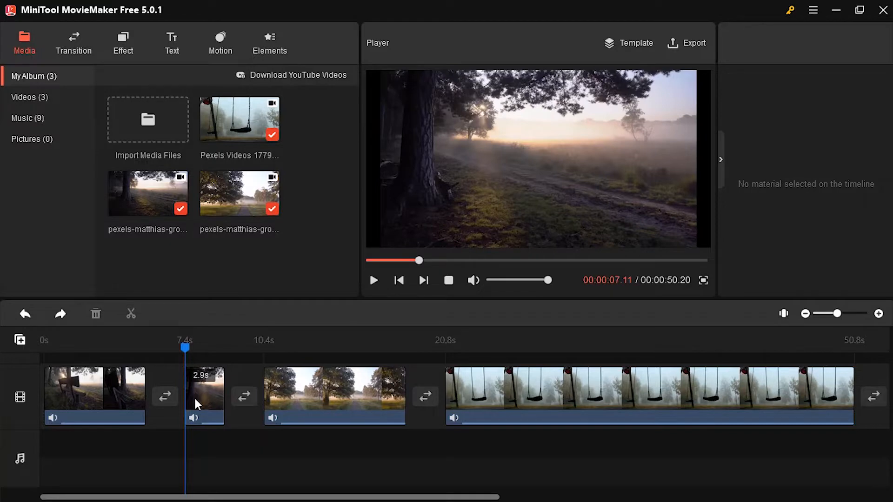
pyautogui.click(60, 314)
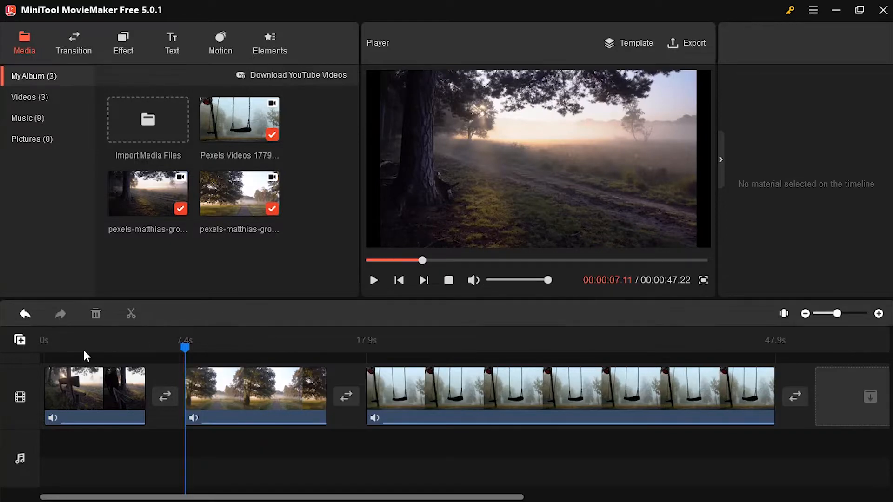
# Trim the start and end of the second clip, the tree-lined path, to a length of about 7.1 s
pyautogui.click(226, 398)
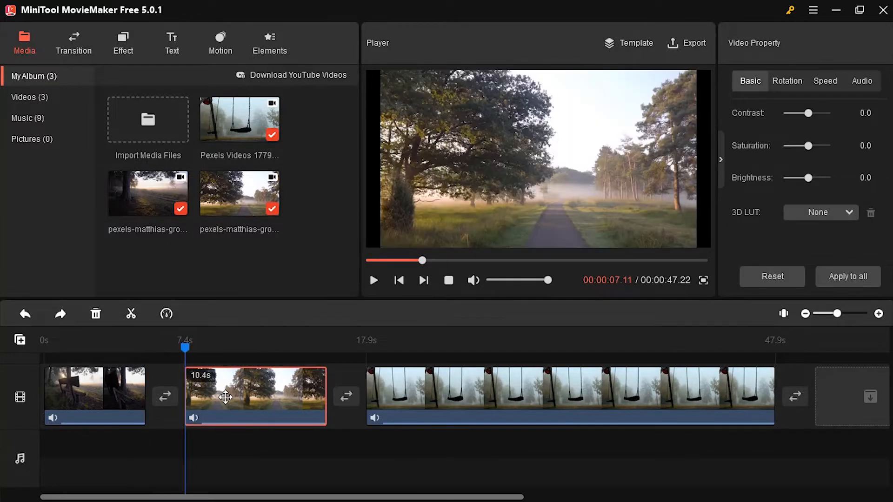
pyautogui.click(226, 350)
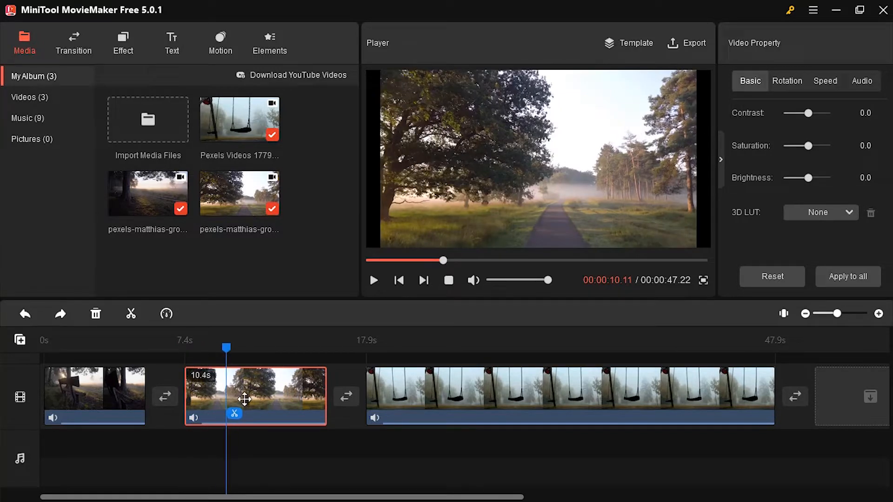
pyautogui.moveTo(235, 347); pyautogui.dragTo(201, 348)
pyautogui.moveTo(186, 389); pyautogui.dragTo(210, 386)
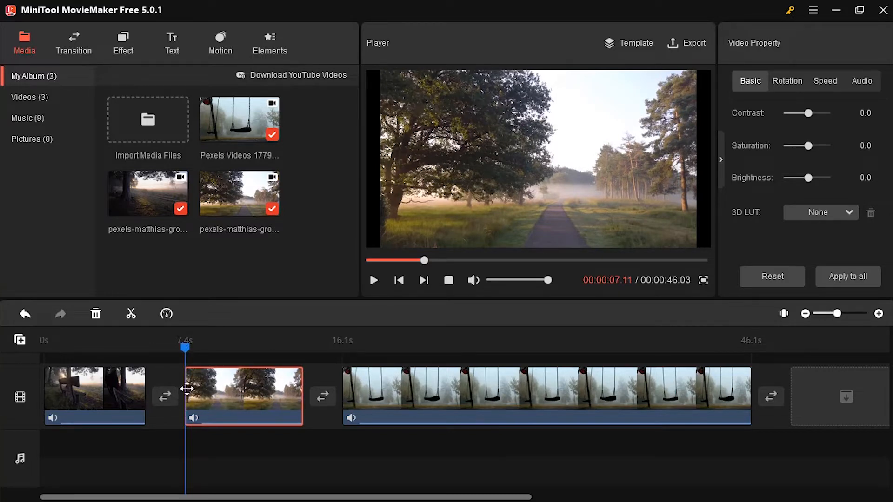
pyautogui.moveTo(303, 383); pyautogui.dragTo(281, 384)
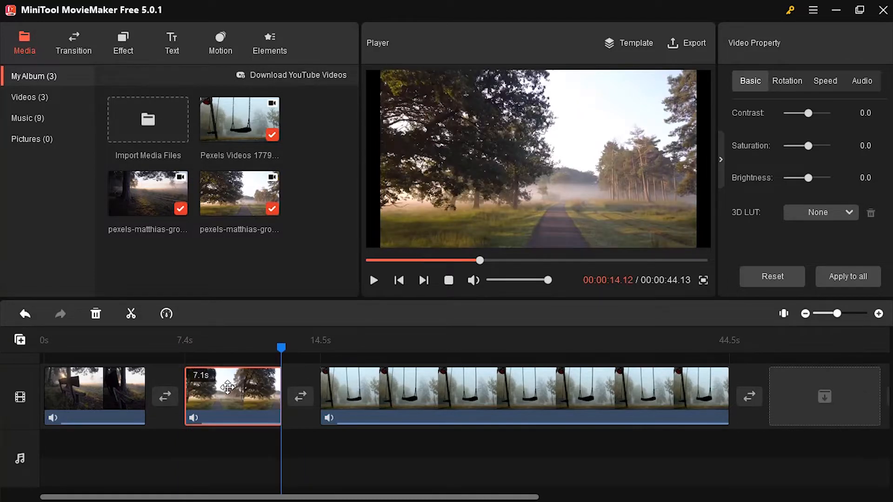
# Examine the slow and fast speed options available for the second clip
pyautogui.click(225, 384)
pyautogui.click(158, 316)
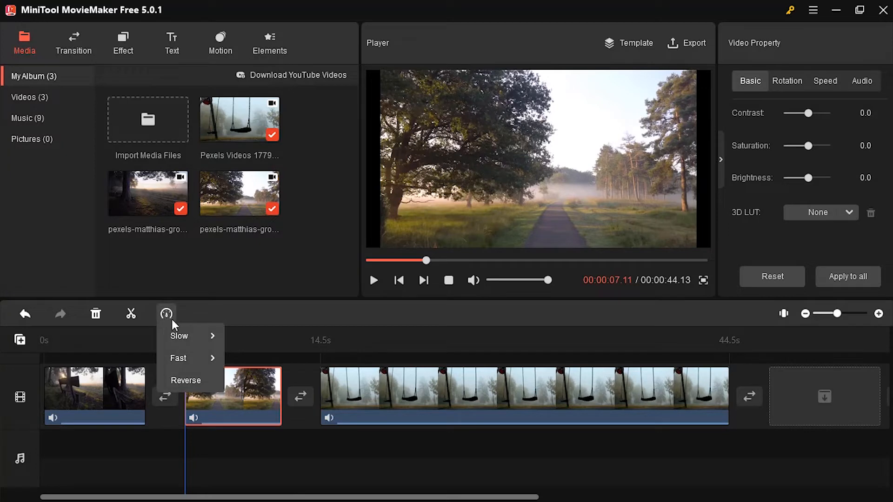
pyautogui.moveTo(196, 340)
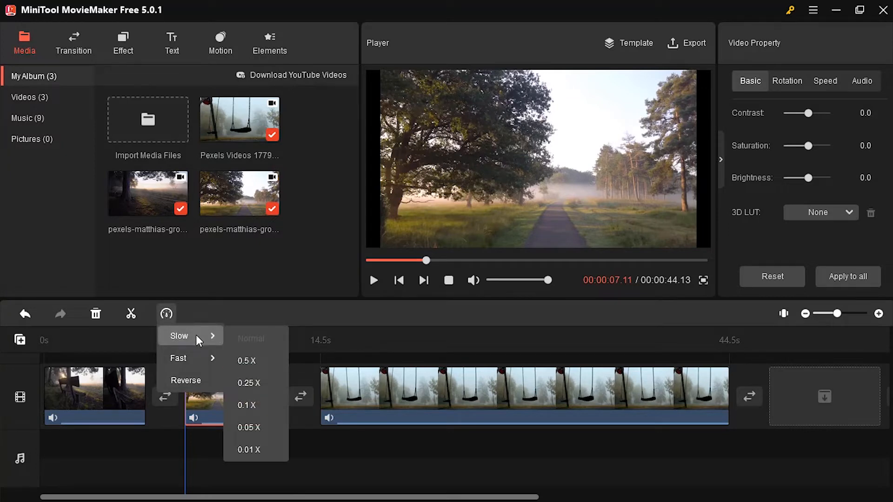
pyautogui.moveTo(213, 360)
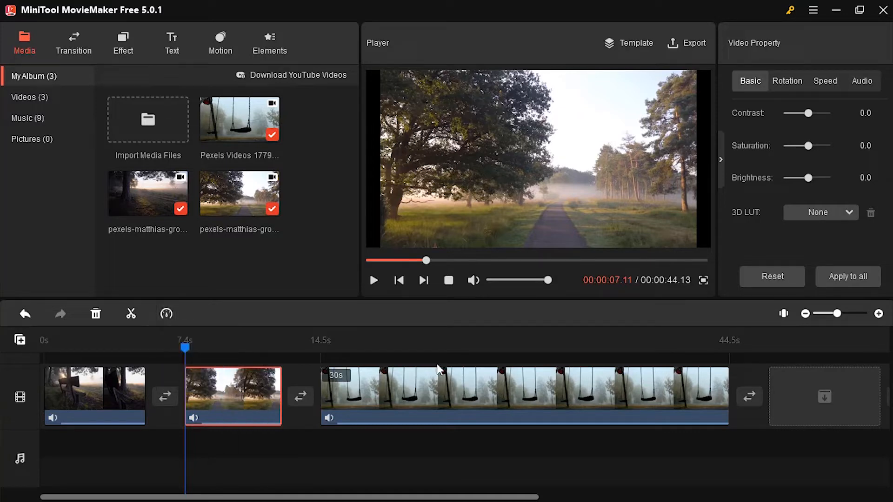
# Shorten the swing clip so that it ends at about 21.8 s on the timeline
pyautogui.click(396, 382)
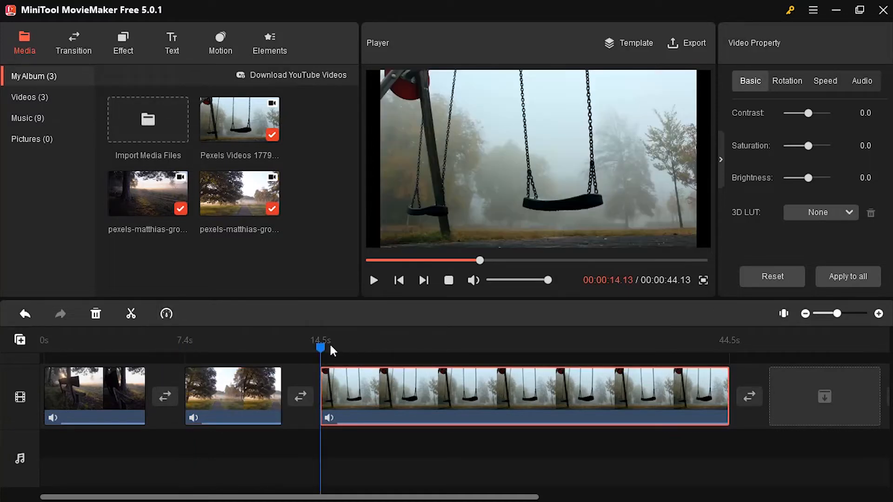
pyautogui.moveTo(321, 348); pyautogui.dragTo(439, 353)
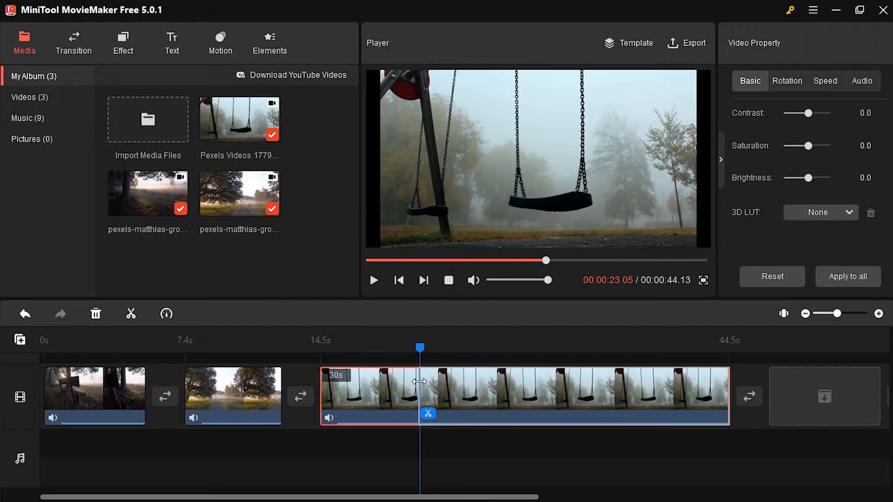
pyautogui.click(419, 381)
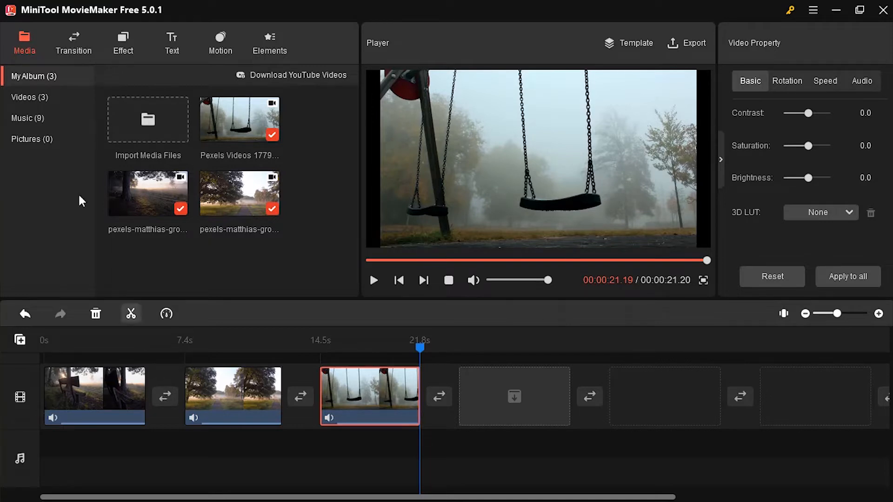
# Add the Diamond3 transition between the first and second clips and the Diamonds transition between the second and third clips
pyautogui.click(66, 42)
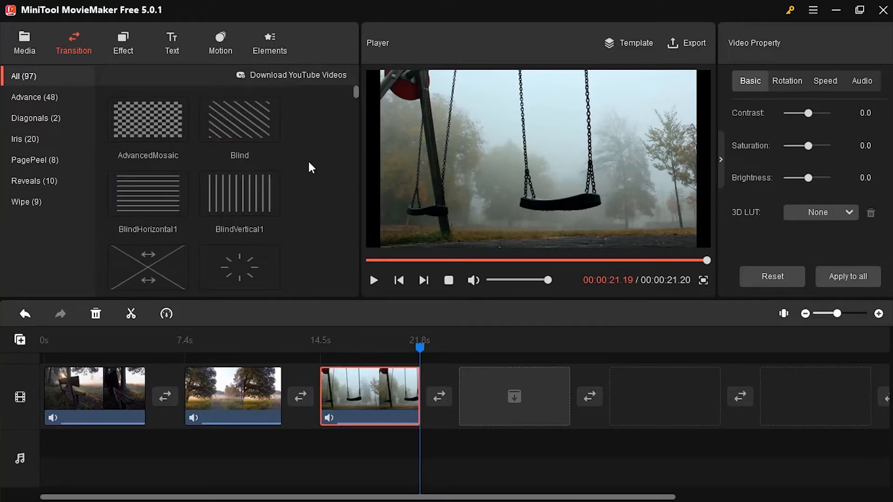
pyautogui.scroll(-10, 310, 164)
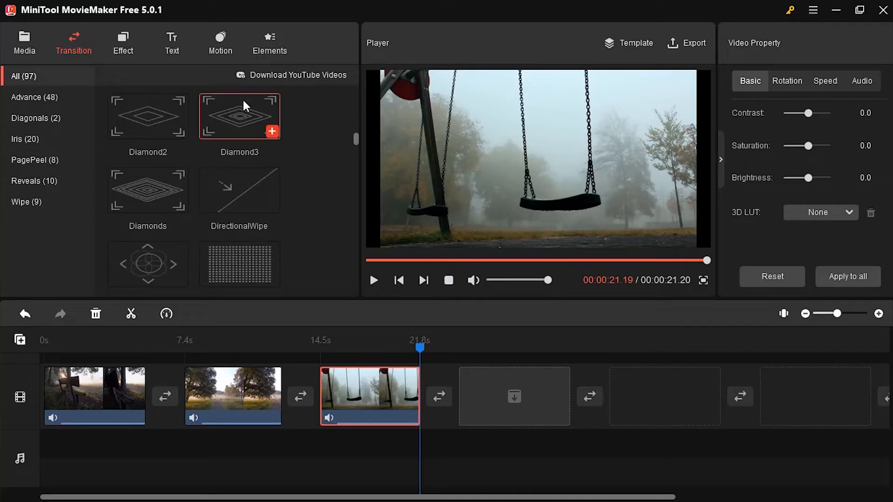
pyautogui.moveTo(241, 109); pyautogui.dragTo(163, 359)
pyautogui.moveTo(161, 397); pyautogui.dragTo(160, 398)
pyautogui.moveTo(158, 356)
pyautogui.mouseDown()
pyautogui.moveTo(102, 356)
pyautogui.moveTo(154, 357)
pyautogui.mouseUp()
pyautogui.moveTo(149, 184); pyautogui.dragTo(285, 395)
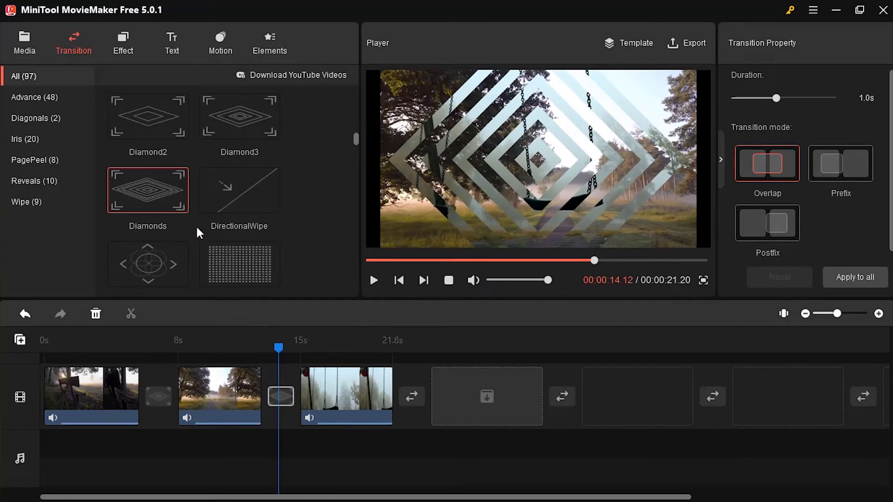
# Set the mode of the Diamonds transition between the second and third clips to Postfix
pyautogui.scroll(-1, 817, 200)
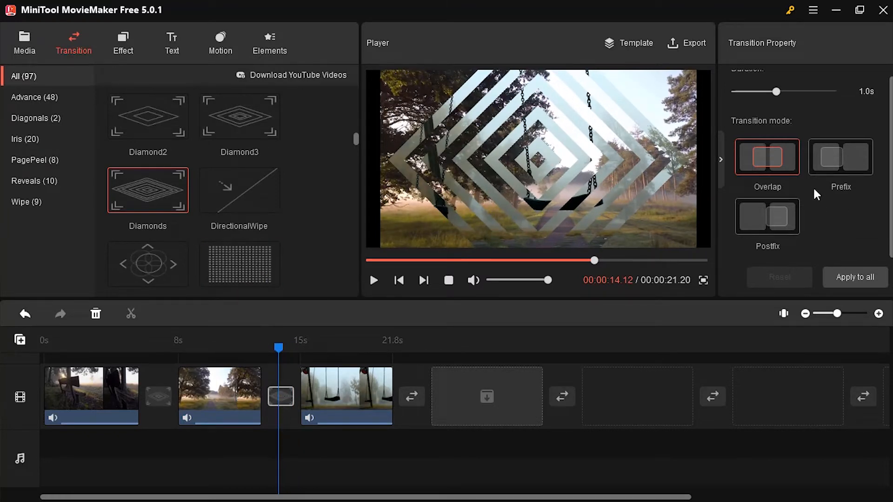
pyautogui.click(850, 160)
pyautogui.click(757, 212)
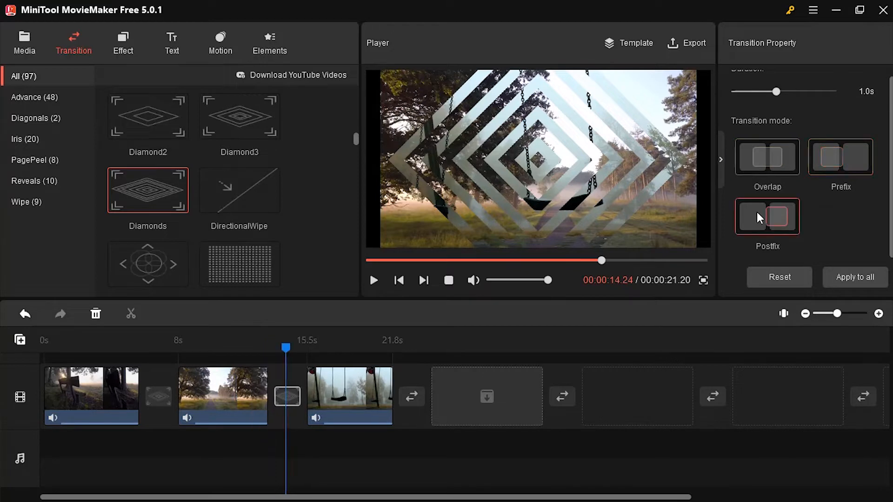
pyautogui.scroll(1, 817, 120)
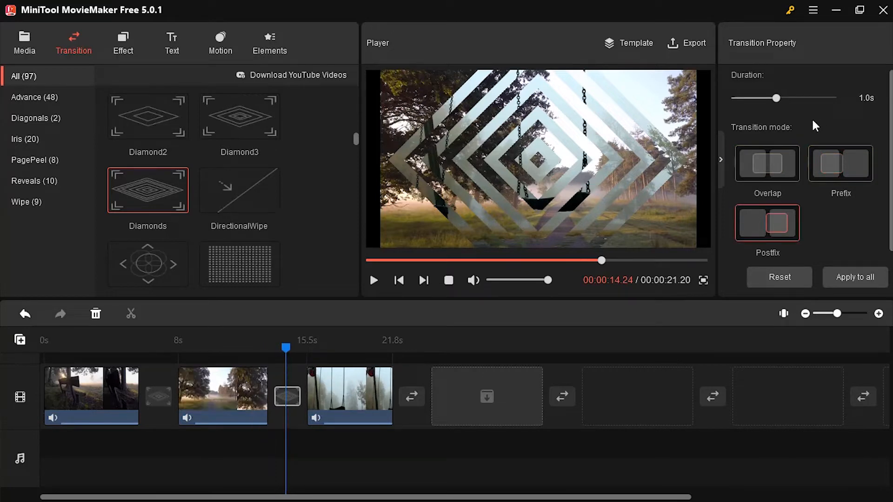
# Set the duration of the Diamonds transition between the second and third clips to 0.7 s
pyautogui.moveTo(774, 96); pyautogui.dragTo(757, 101)
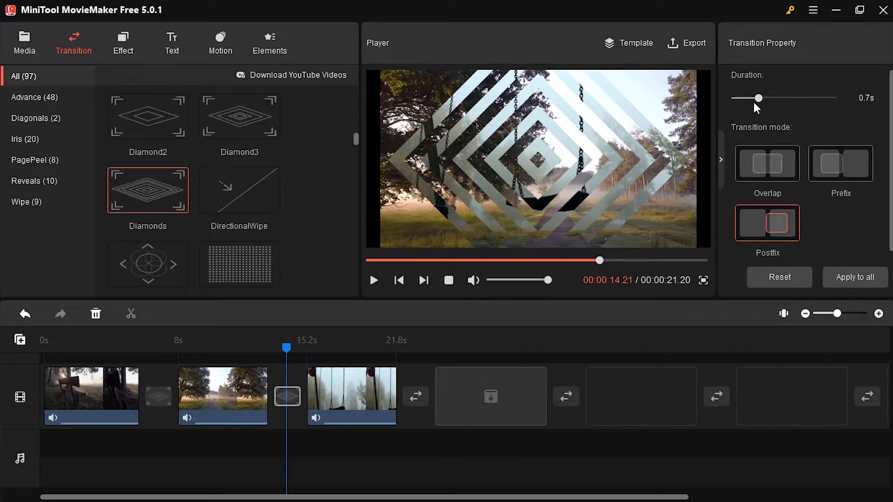
# Apply the Ink Well effect to the second clip on the timeline
pyautogui.click(122, 50)
pyautogui.moveTo(287, 347); pyautogui.dragTo(210, 350)
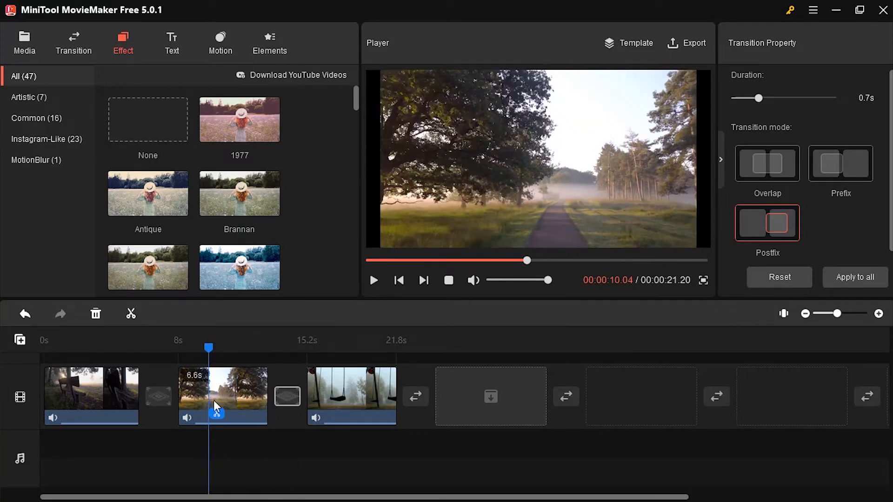
pyautogui.scroll(-5, 167, 286)
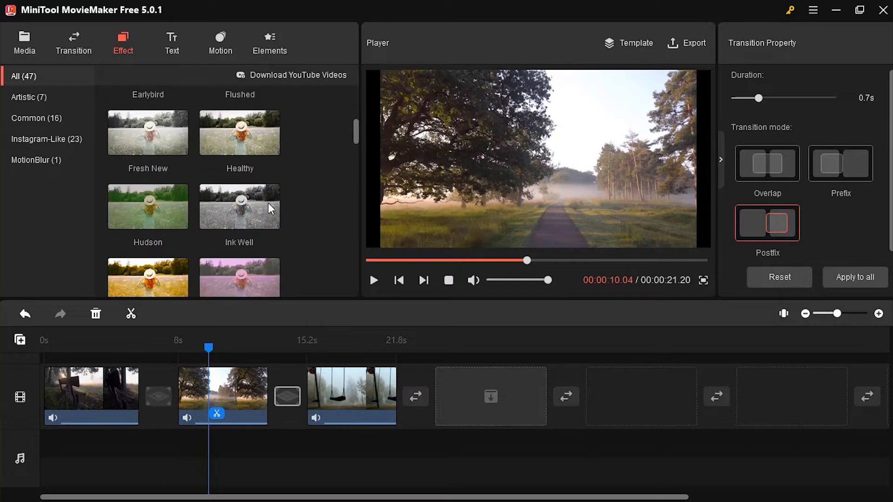
pyautogui.moveTo(220, 208)
pyautogui.mouseDown()
pyautogui.moveTo(235, 203)
pyautogui.moveTo(221, 405)
pyautogui.mouseUp()
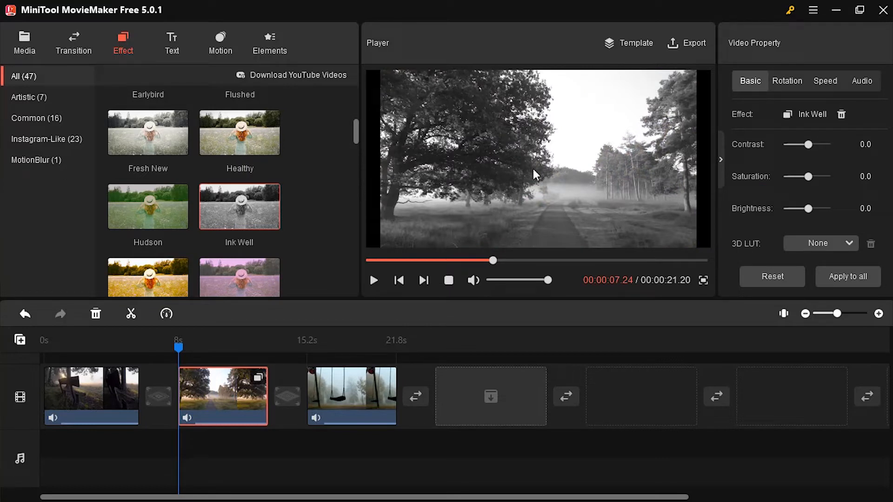
# Lower the second clip's contrast to -15.4 and brightness to -36.9, and look through the available 3D LUT options
pyautogui.moveTo(811, 146); pyautogui.dragTo(808, 147)
pyautogui.moveTo(809, 208); pyautogui.dragTo(801, 212)
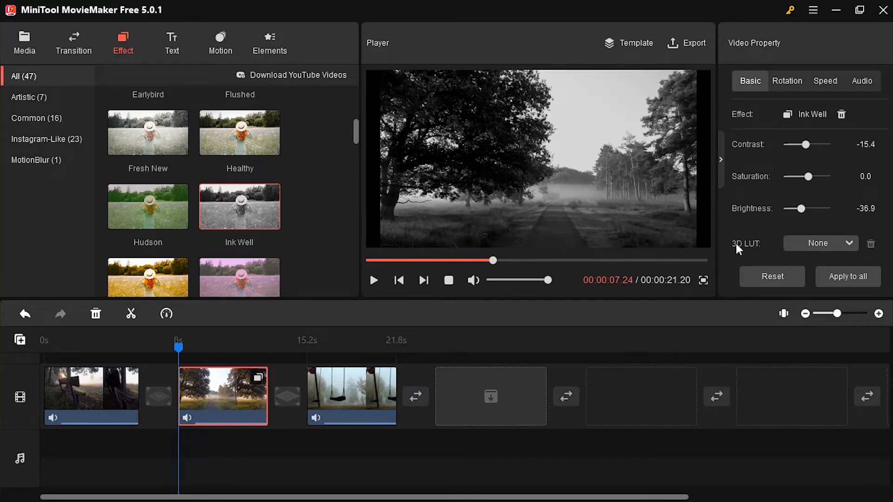
pyautogui.click(836, 243)
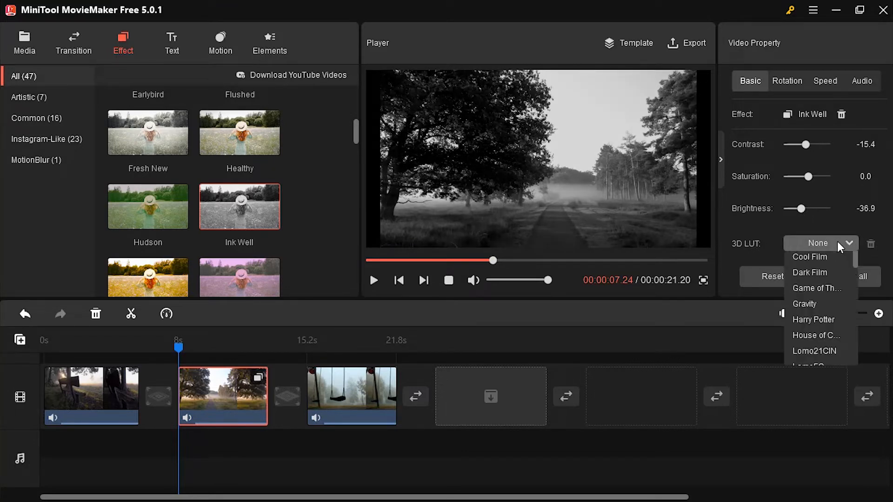
pyautogui.scroll(-4, 809, 356)
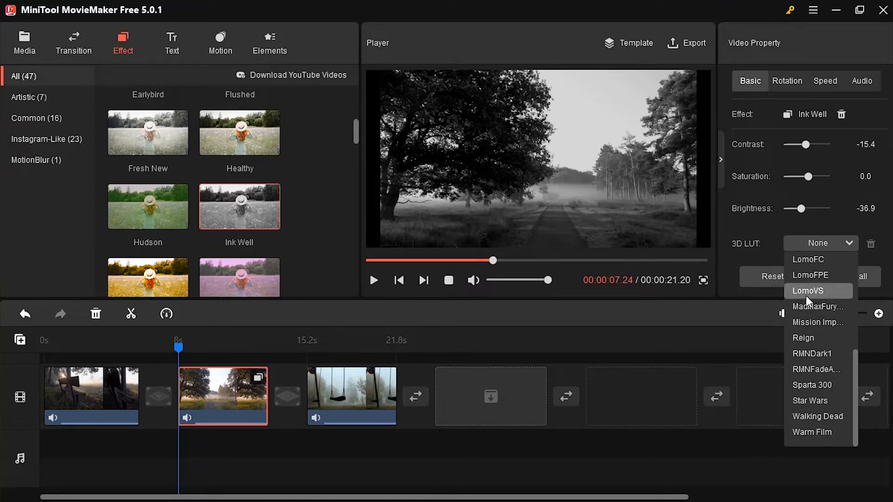
pyautogui.click(755, 251)
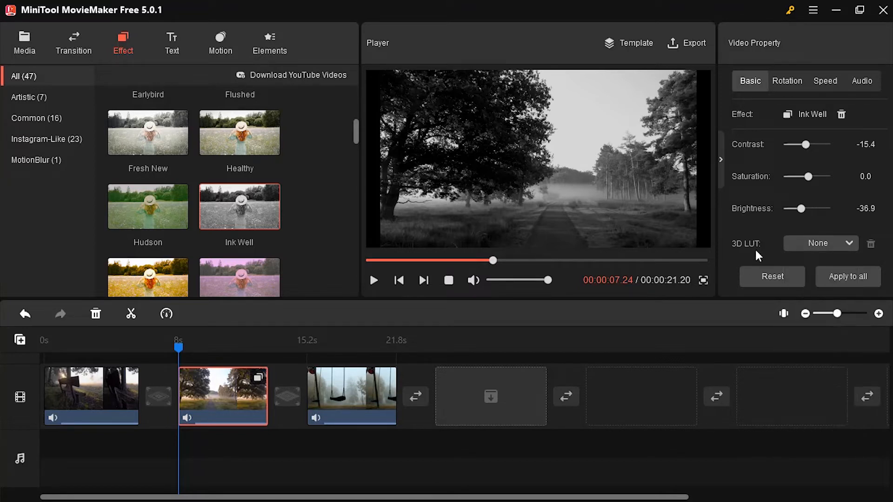
# Try flipping the second clip horizontally and vertically, and restore its original orientation
pyautogui.click(792, 82)
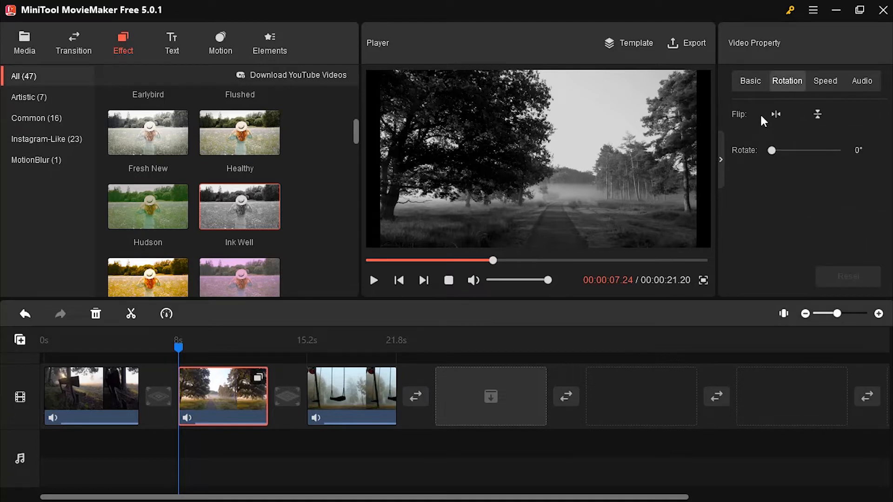
pyautogui.click(777, 113)
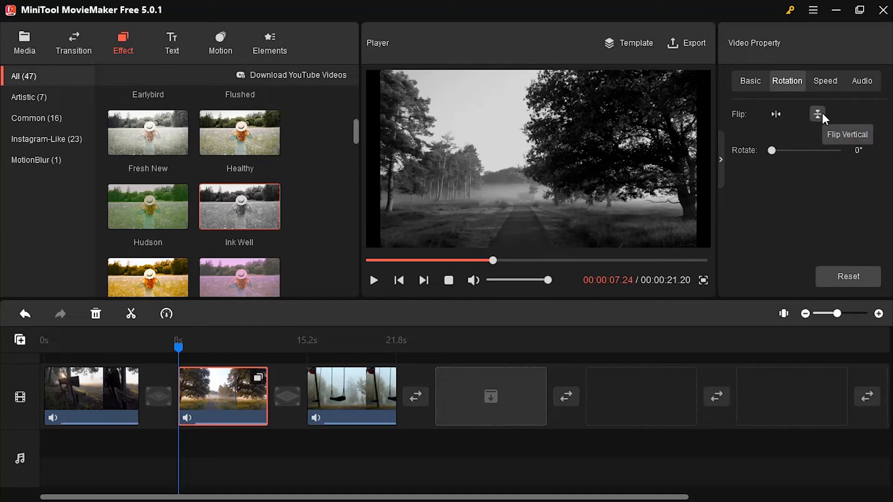
pyautogui.click(818, 112)
pyautogui.click(775, 114)
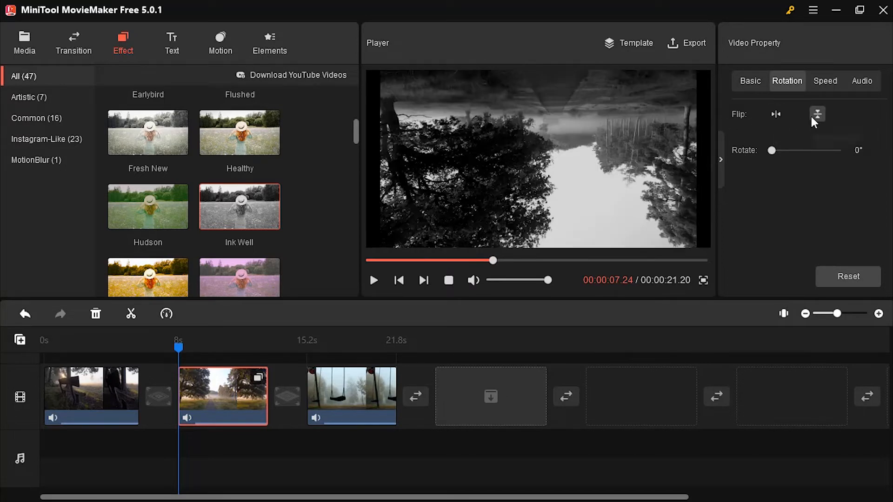
pyautogui.click(814, 114)
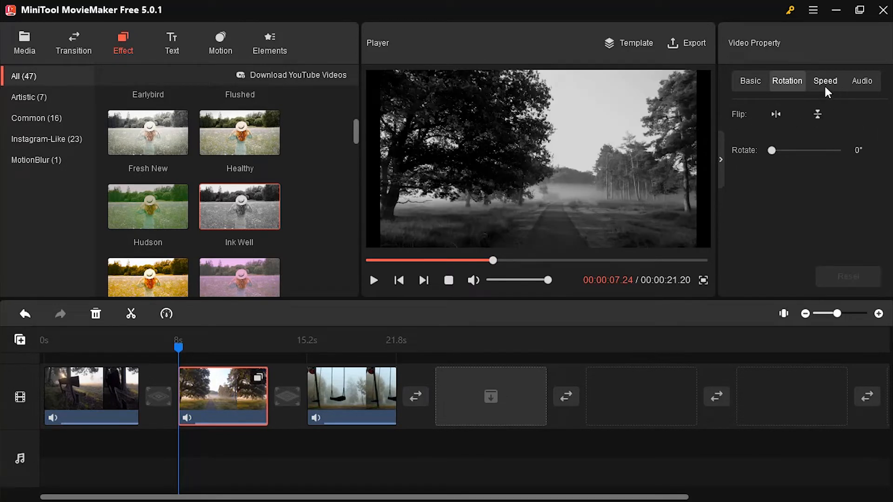
# Try rotating the second clip by 64°, return it to 0°, and view its speed settings
pyautogui.moveTo(772, 150); pyautogui.dragTo(784, 150)
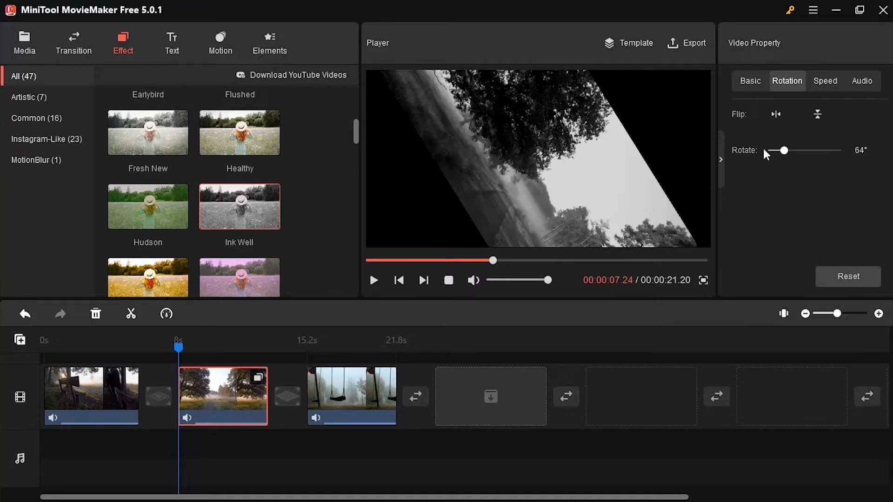
pyautogui.moveTo(762, 147); pyautogui.dragTo(766, 150)
pyautogui.click(831, 80)
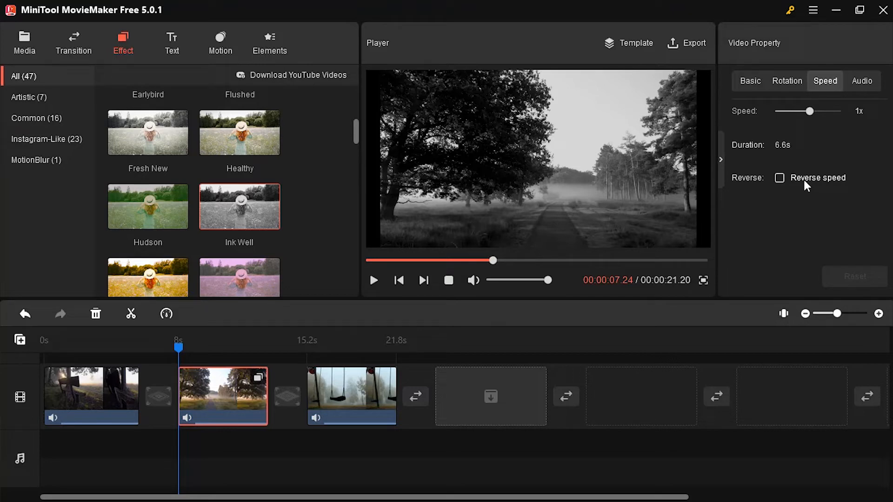
# Reset the second clip's basic adjustments and remove its Ink Well effect
pyautogui.click(749, 83)
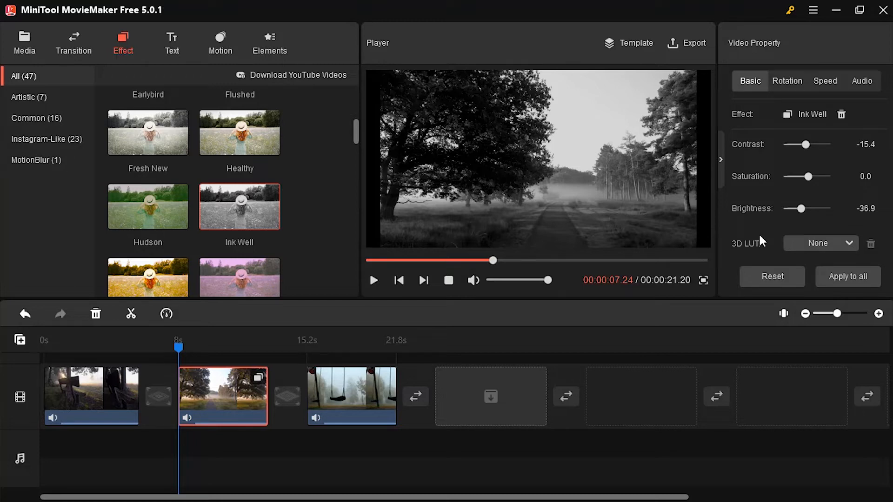
pyautogui.click(768, 278)
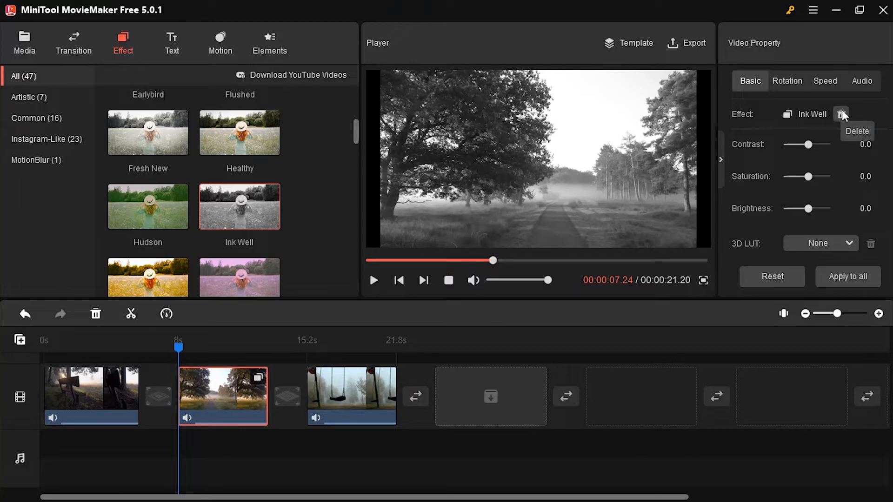
pyautogui.click(842, 114)
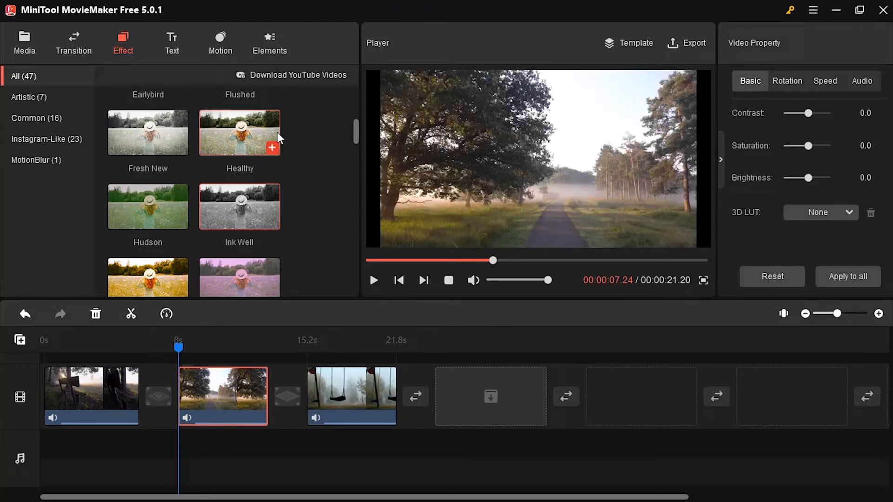
# Add the Caption11 text above the second clip, place it over the tree in the frame, and make it slightly smaller
pyautogui.click(173, 37)
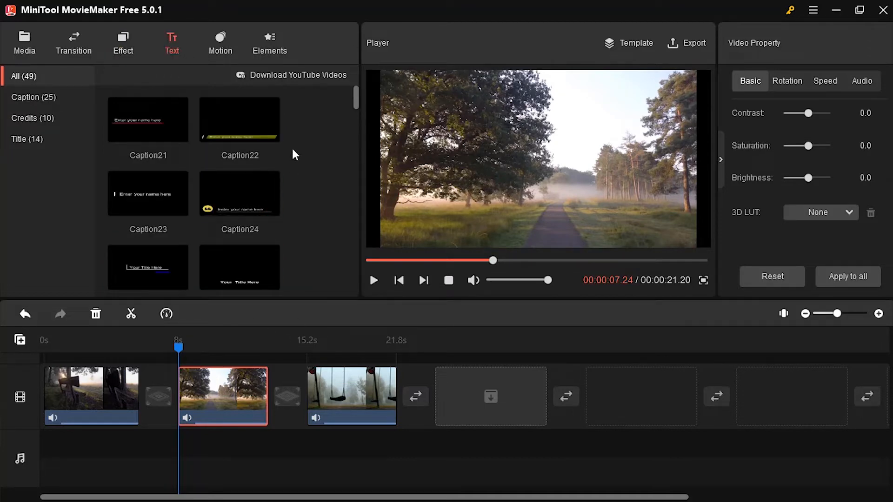
pyautogui.scroll(-3, 293, 151)
pyautogui.scroll(-2, 307, 181)
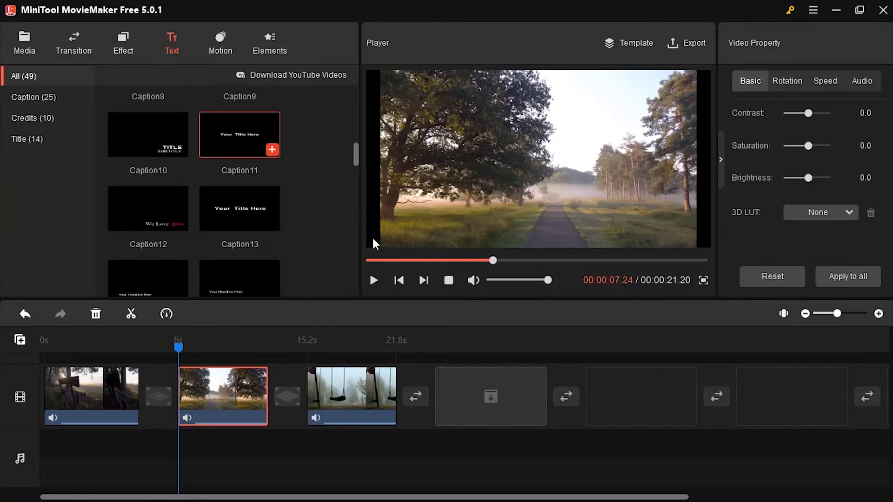
pyautogui.moveTo(244, 130); pyautogui.dragTo(210, 362)
pyautogui.moveTo(511, 159); pyautogui.dragTo(440, 164)
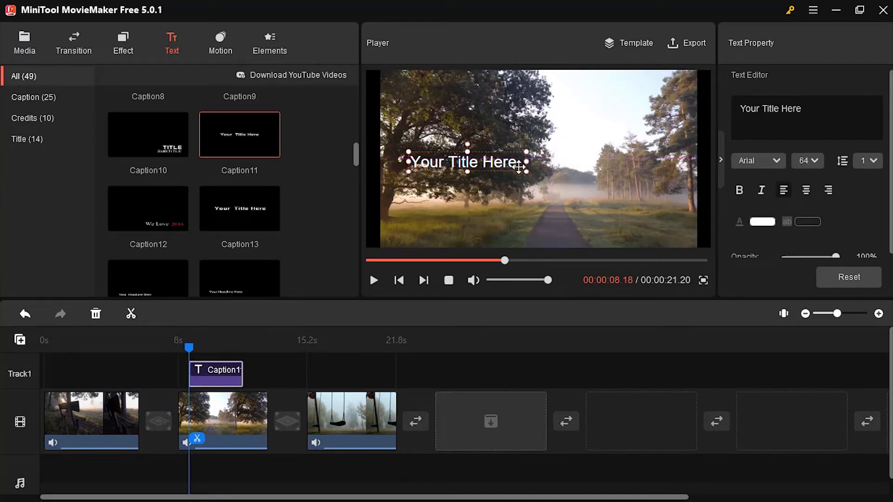
pyautogui.moveTo(526, 171)
pyautogui.mouseDown()
pyautogui.moveTo(520, 219)
pyautogui.moveTo(520, 172)
pyautogui.mouseUp()
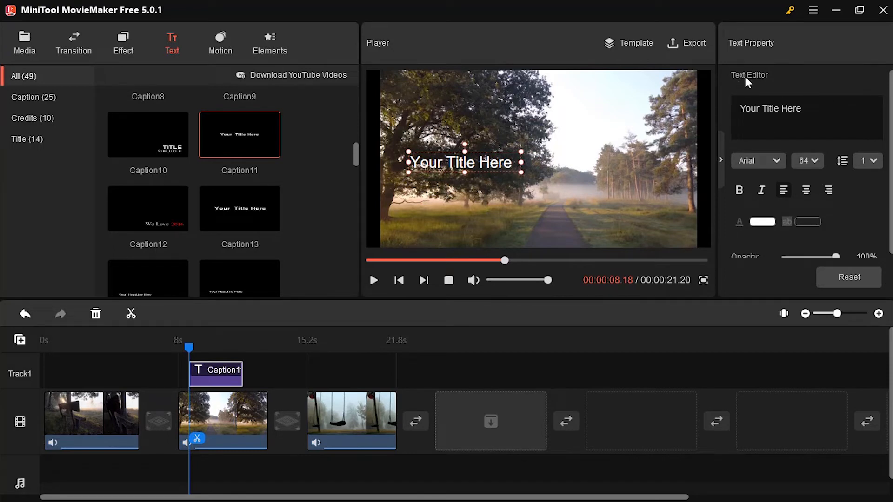
# Replace the caption's placeholder text with "beautiful nature"
pyautogui.moveTo(811, 120); pyautogui.dragTo(670, 123)
pyautogui.press('BackSpace')
pyautogui.write('beautiful nature')
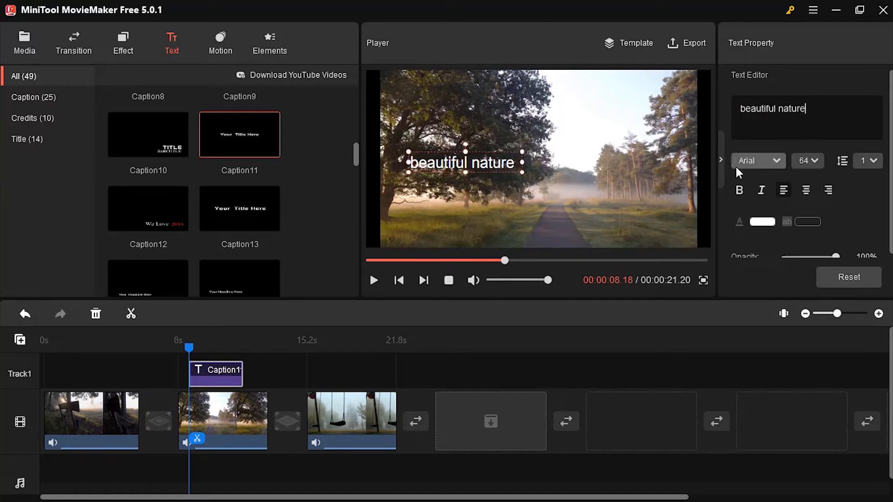
# Examine the font size and text colour options available for the caption
pyautogui.click(811, 158)
pyautogui.click(813, 158)
pyautogui.click(766, 223)
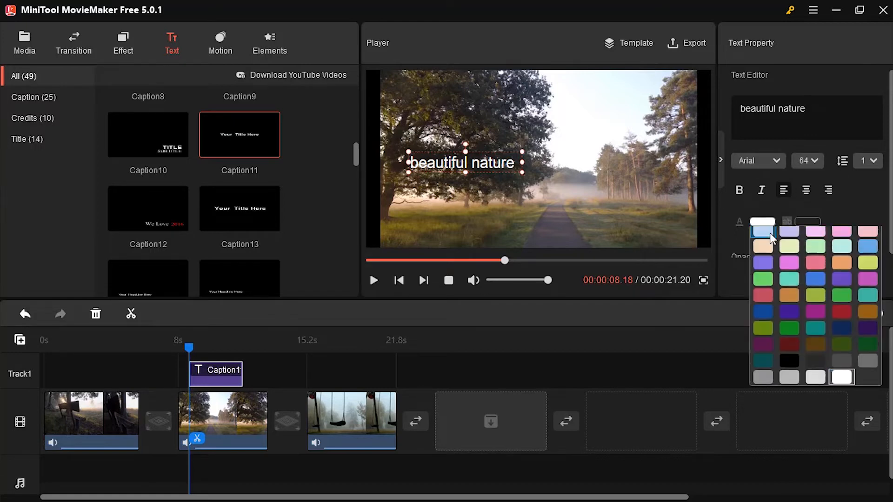
pyautogui.scroll(-1, 834, 233)
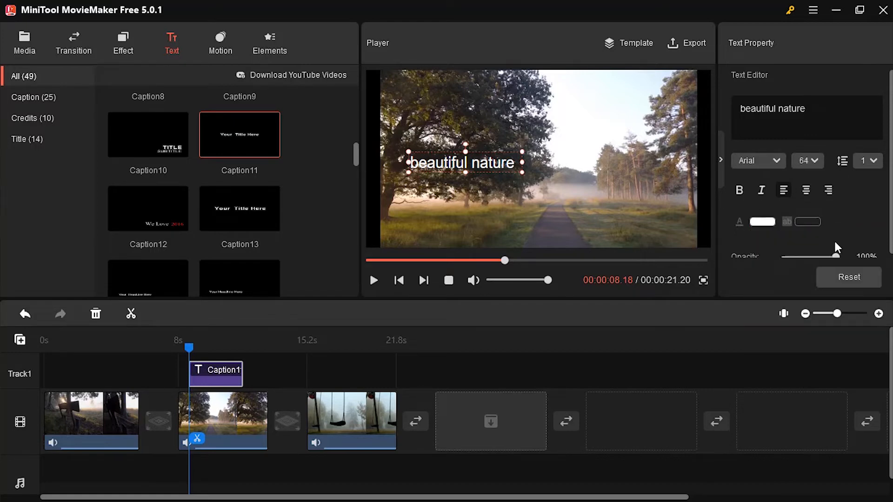
# Apply the "Pan left along bottom" motion to the swing clip
pyautogui.click(220, 38)
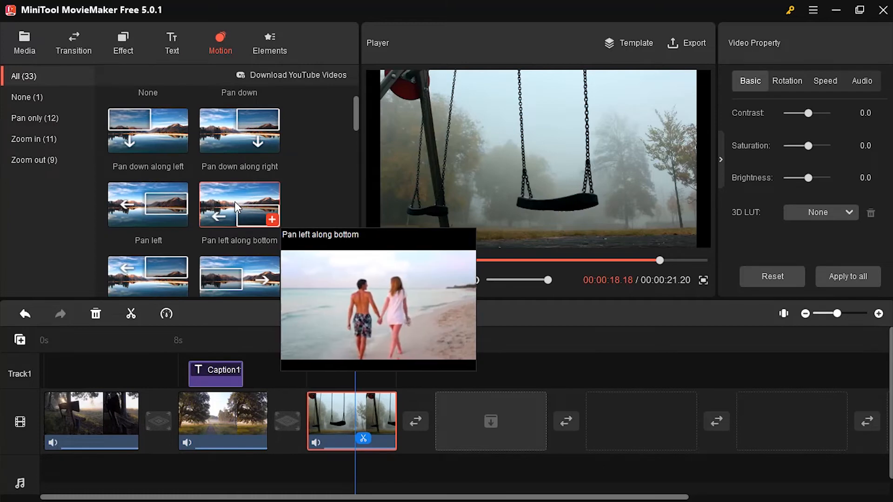
pyautogui.moveTo(234, 202); pyautogui.dragTo(342, 395)
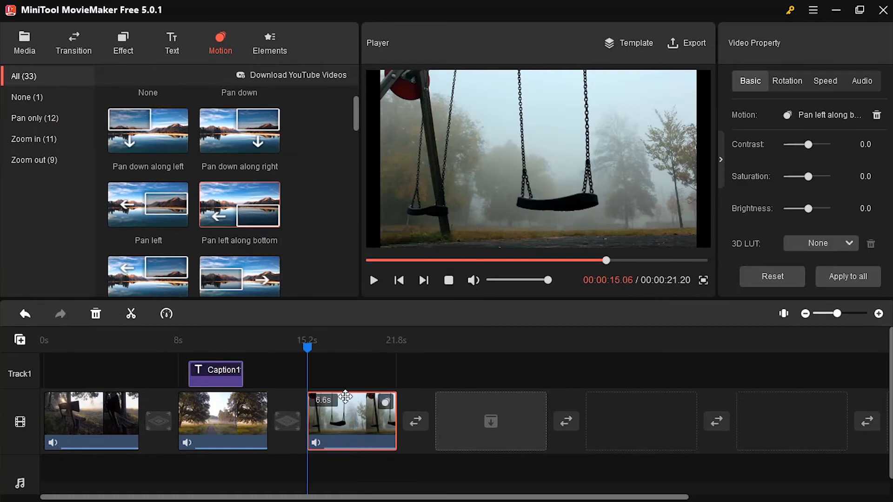
# Look through the elements and add Countdown 1 to Track1 above the swing clip, starting at 00:00:17.21
pyautogui.click(266, 34)
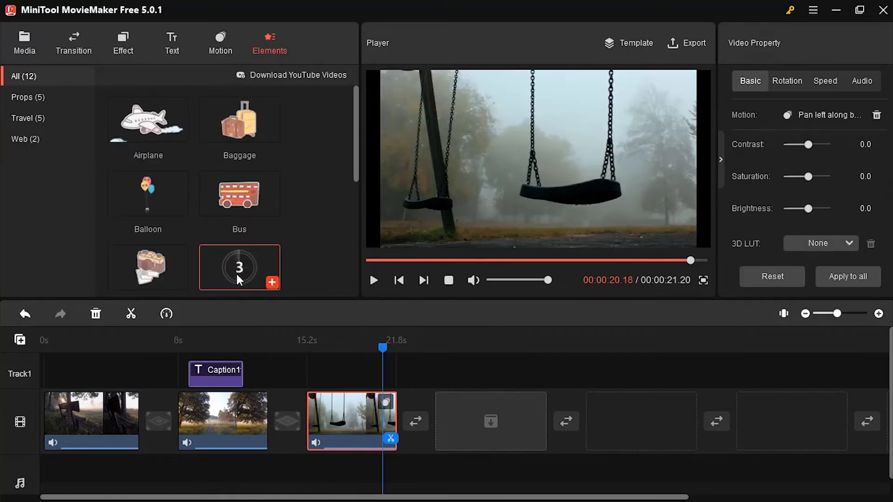
pyautogui.scroll(-2, 306, 155)
pyautogui.scroll(-1, 298, 181)
pyautogui.scroll(-6, 287, 196)
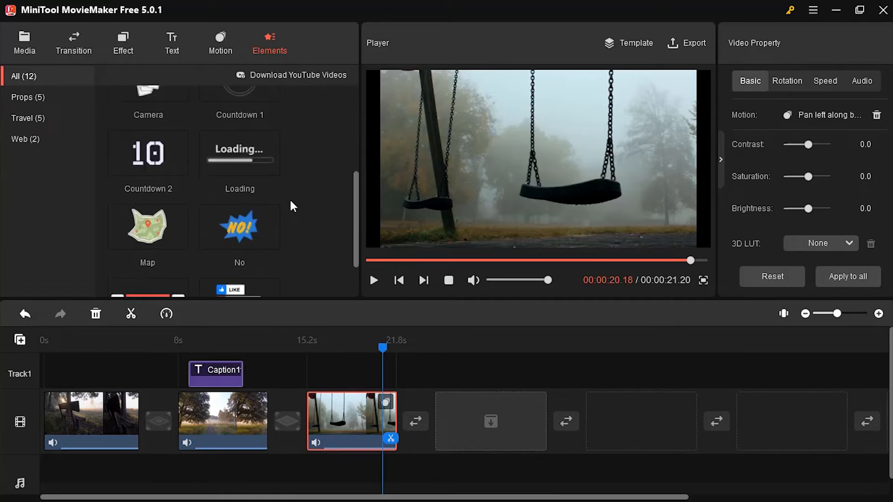
pyautogui.scroll(10, 295, 200)
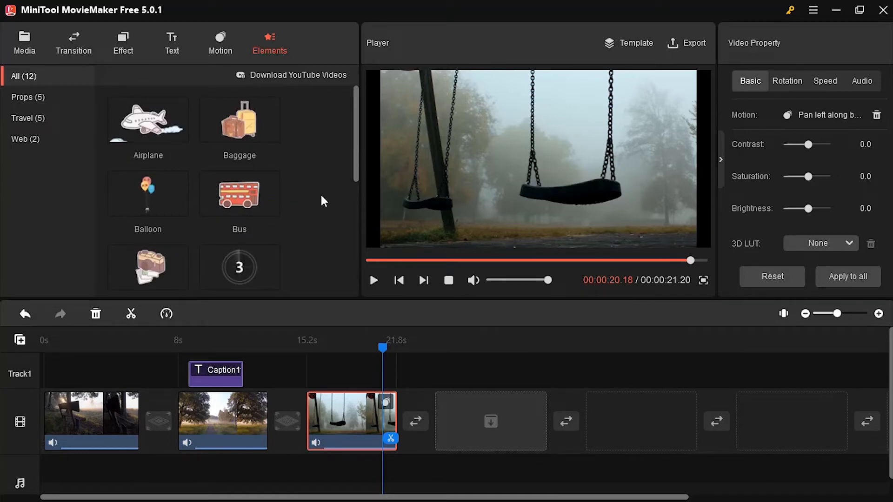
pyautogui.scroll(-1, 319, 197)
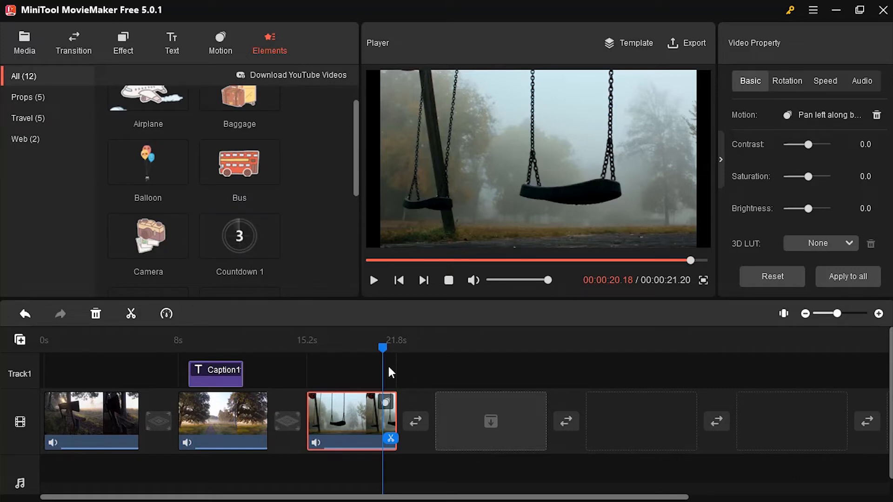
pyautogui.moveTo(383, 355); pyautogui.dragTo(345, 373)
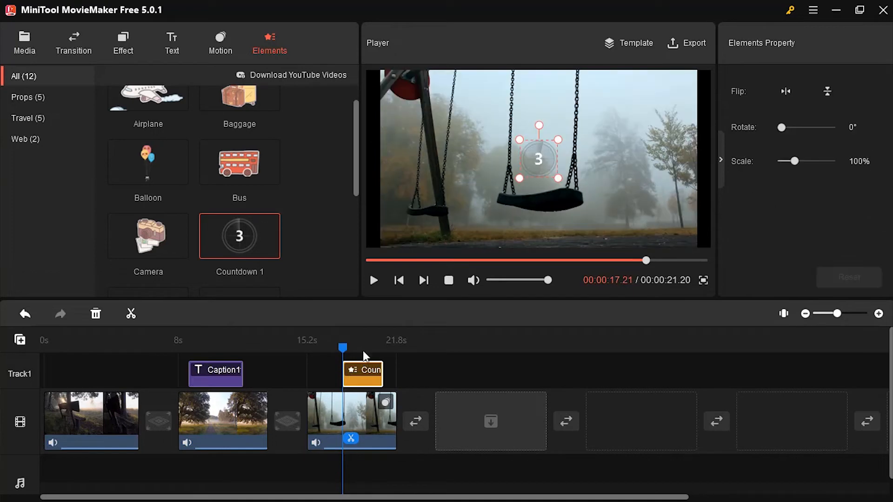
# Enlarge the countdown element to 113% scale and play the video from there
pyautogui.moveTo(558, 178); pyautogui.dragTo(563, 183)
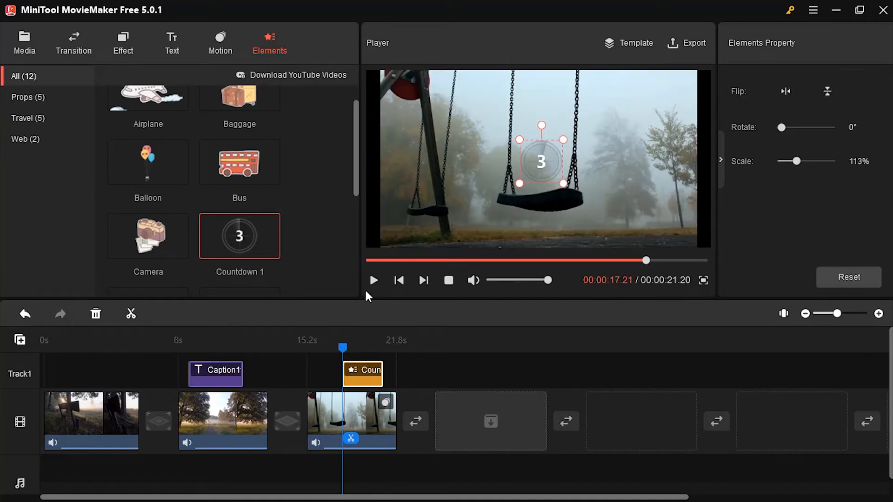
pyautogui.click(374, 281)
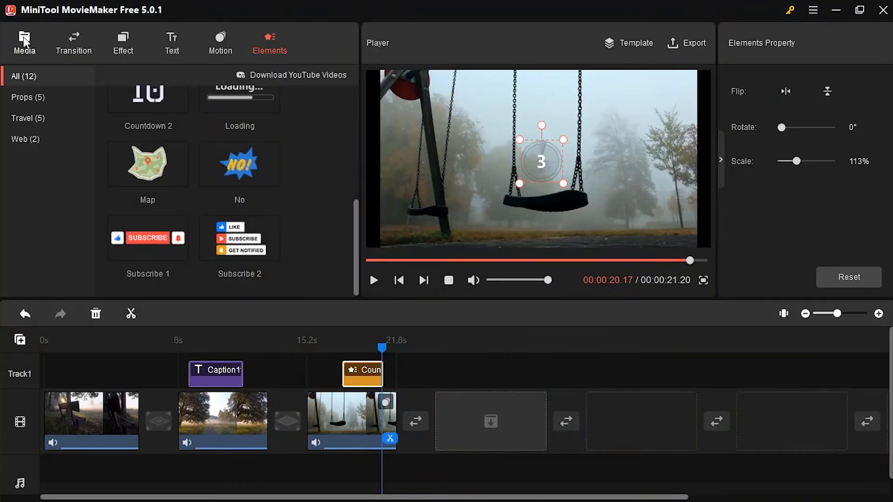
# Import the "Earth Appears" music file from the Downloads folder into the media album
pyautogui.click(23, 37)
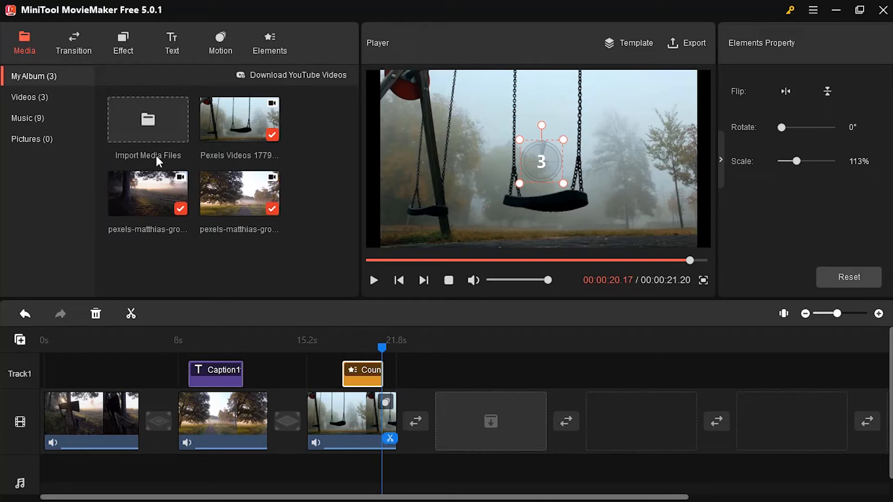
pyautogui.click(147, 119)
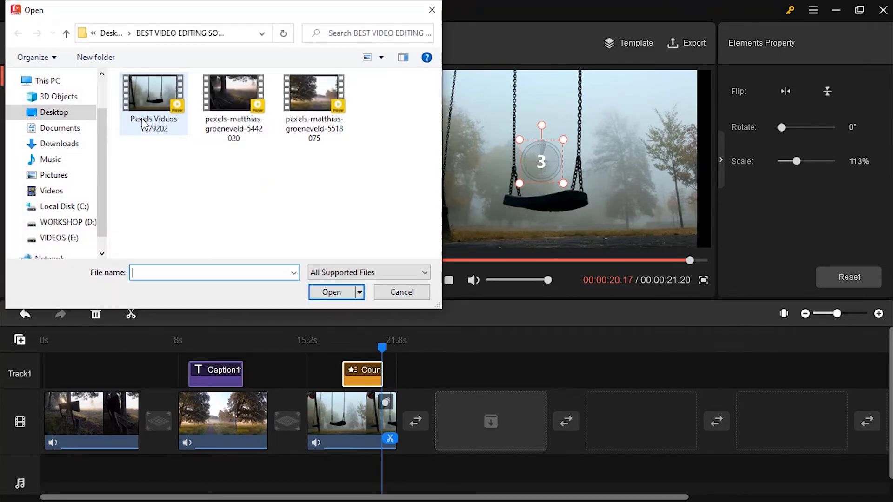
pyautogui.click(61, 146)
pyautogui.doubleClick(160, 119)
# Add the "Earth Appears" music to the start of the audio track and play the opening of the video with it
pyautogui.scroll(-1, 251, 251)
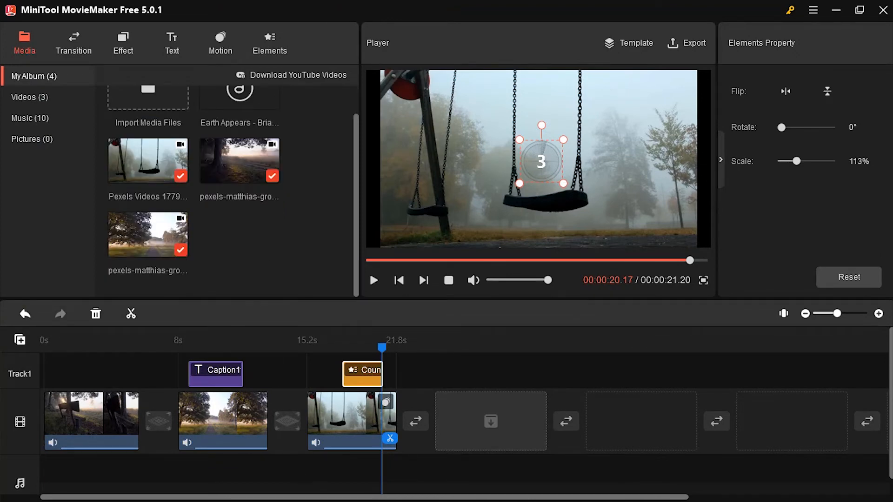
pyautogui.scroll(-1, 889, 376)
pyautogui.moveTo(234, 101); pyautogui.dragTo(56, 483)
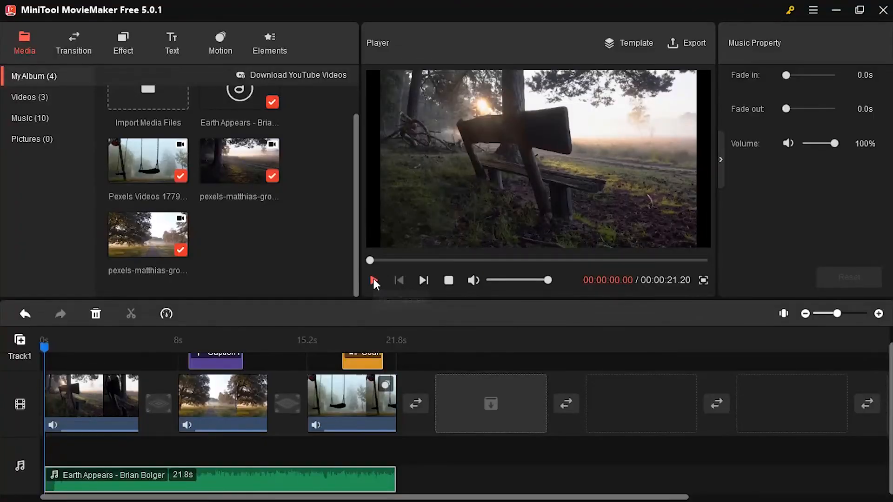
pyautogui.click(374, 280)
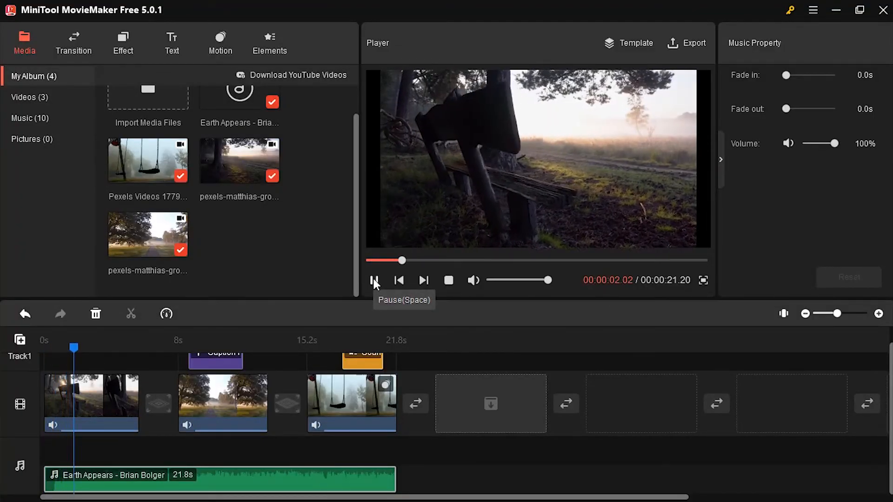
pyautogui.click(374, 281)
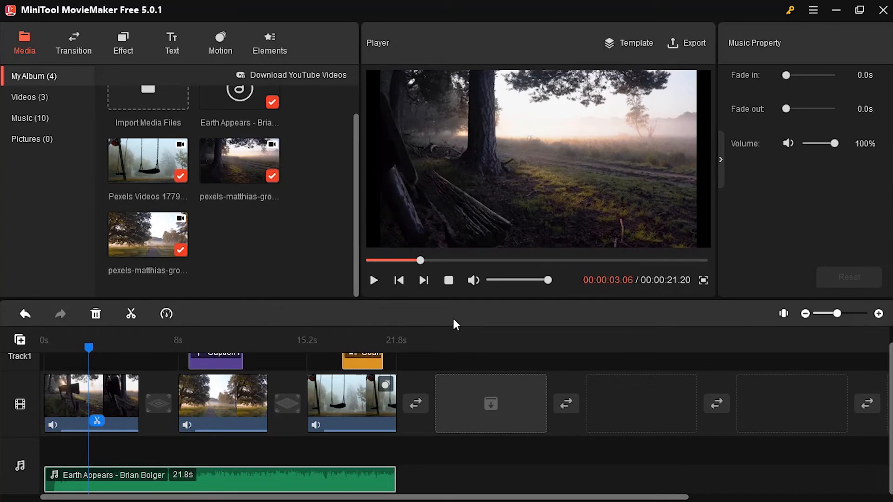
# Set the music clip's fade in and fade out to 5.0 s each, keeping its volume at 100%
pyautogui.click(255, 475)
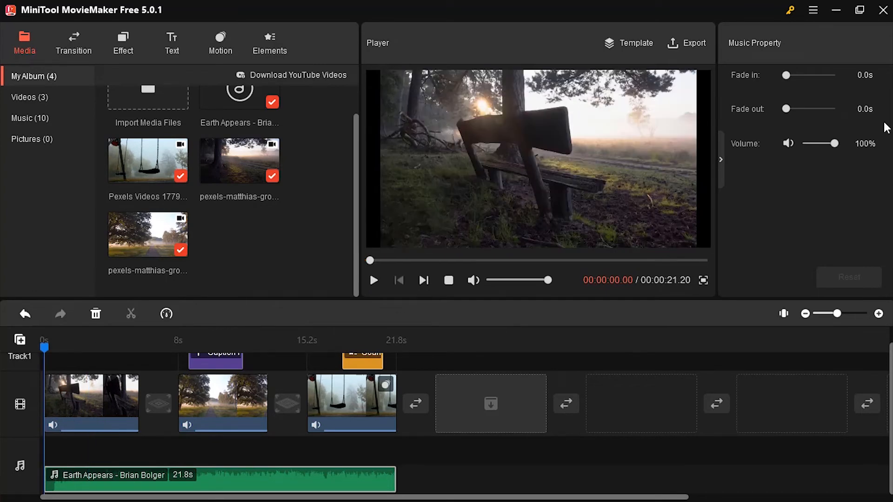
pyautogui.moveTo(835, 143)
pyautogui.mouseDown()
pyautogui.moveTo(824, 144)
pyautogui.moveTo(842, 140)
pyautogui.mouseUp()
pyautogui.moveTo(790, 76); pyautogui.dragTo(798, 76)
pyautogui.moveTo(785, 109); pyautogui.dragTo(798, 109)
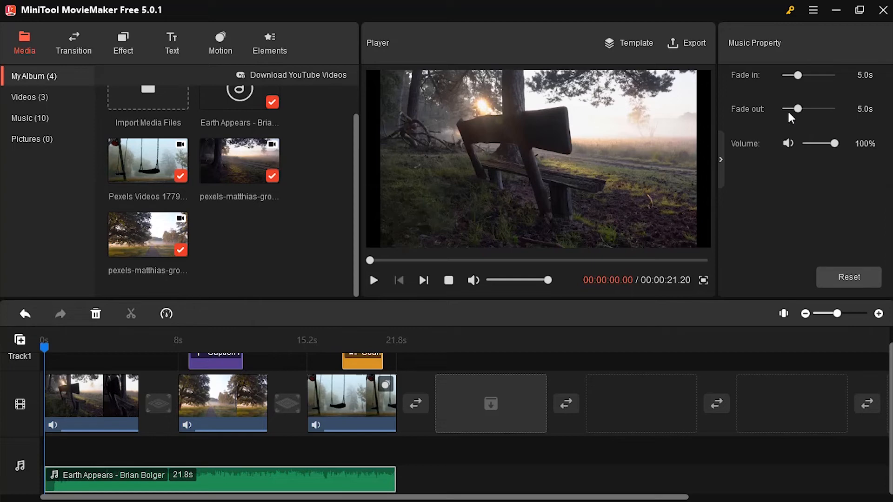
# Set up the video export as an MP4 named My Movie, saved in the Documents folder
pyautogui.click(677, 39)
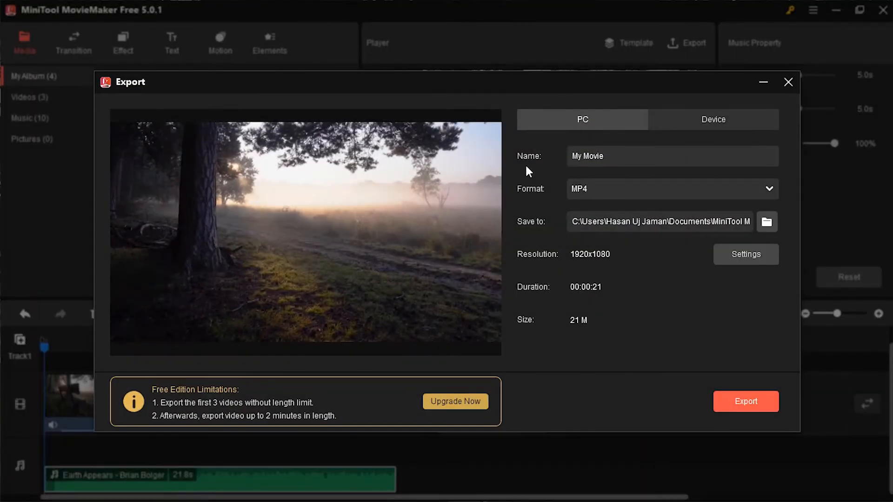
pyautogui.click(589, 191)
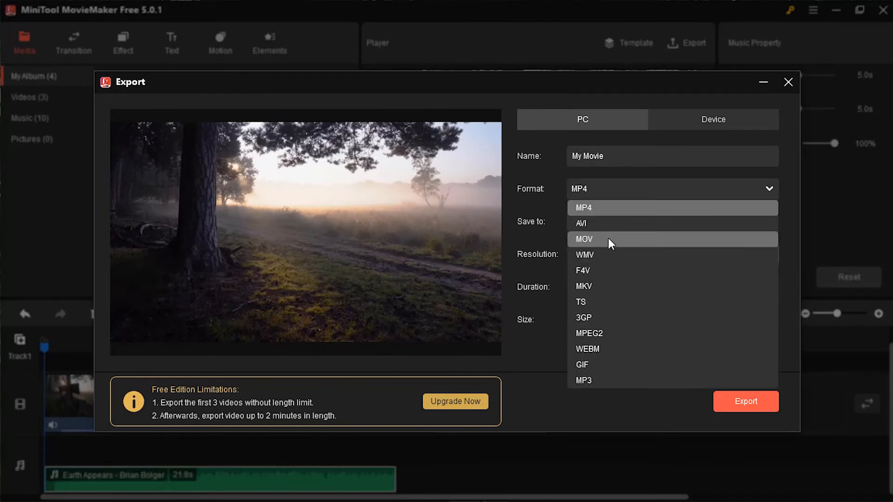
pyautogui.click(589, 207)
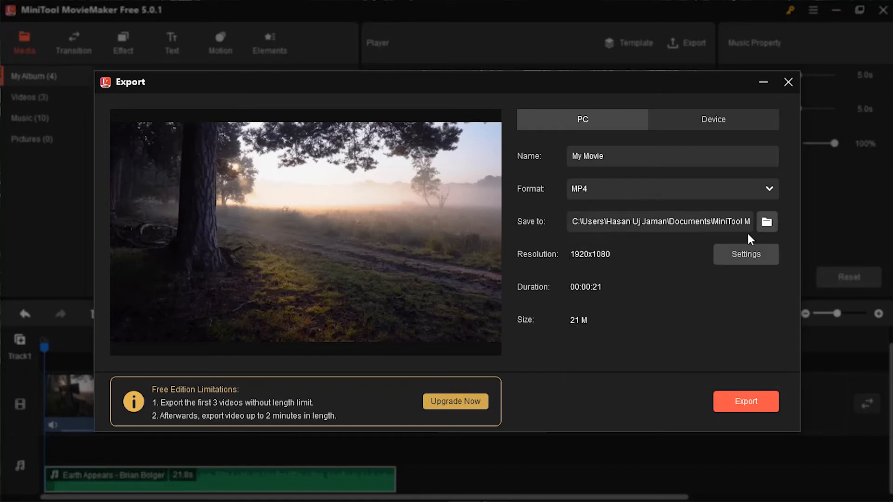
pyautogui.click(765, 225)
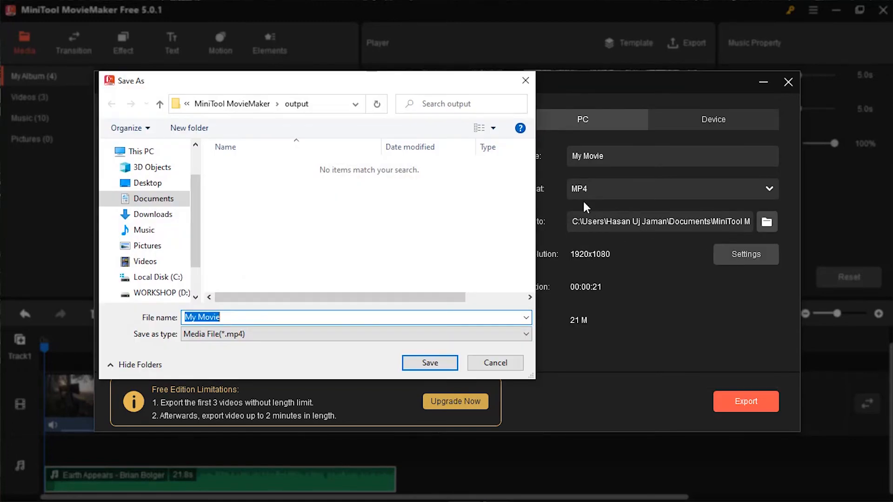
pyautogui.click(129, 201)
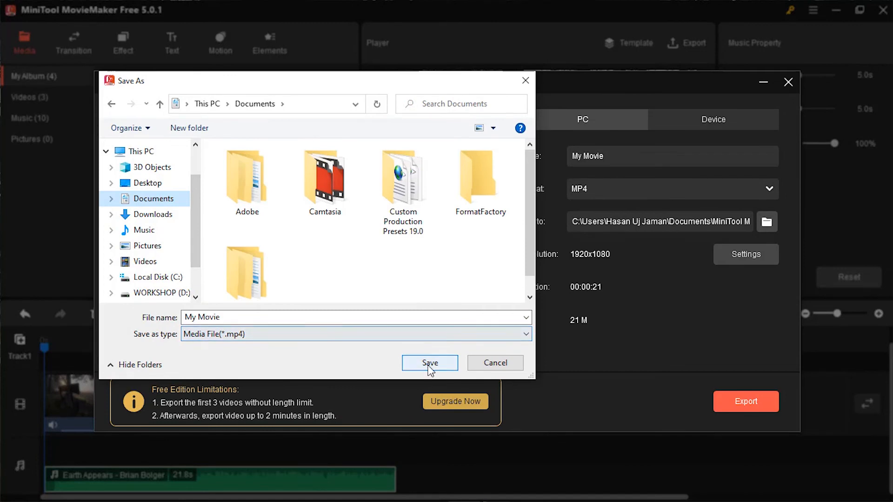
pyautogui.click(428, 364)
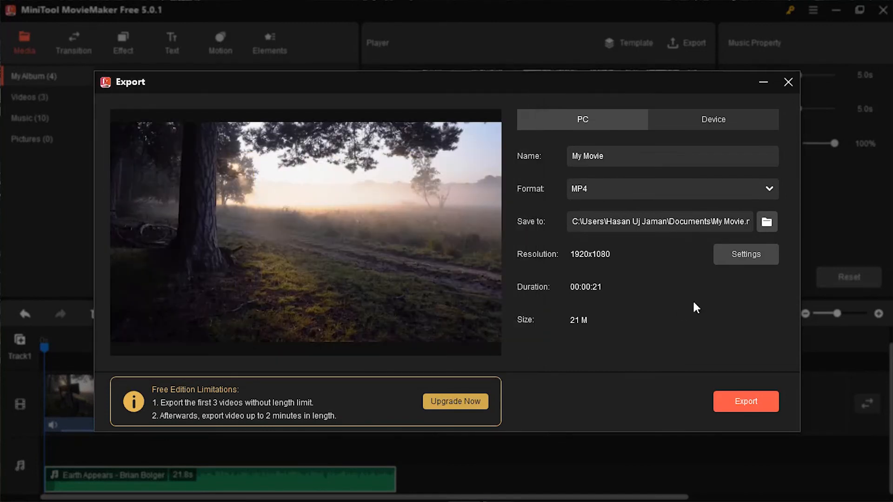
# Set the export quality to Best with 1920x1080 resolution and export the video
pyautogui.click(742, 256)
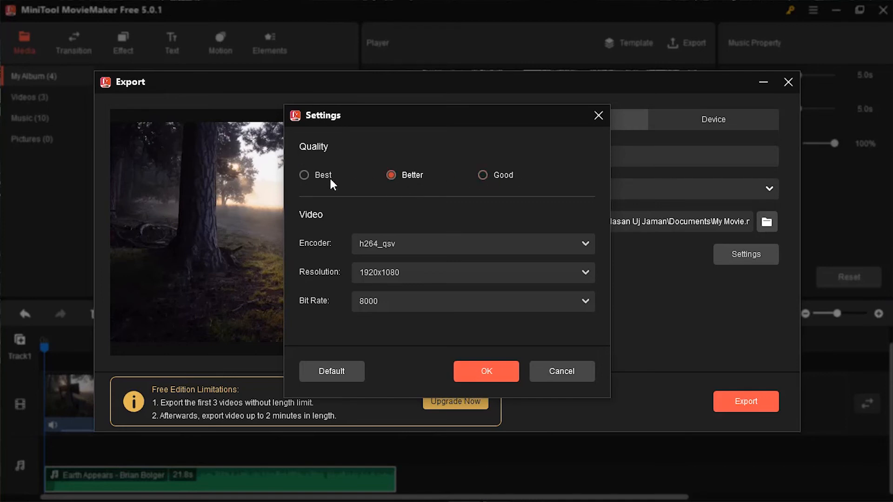
pyautogui.click(304, 175)
pyautogui.click(376, 272)
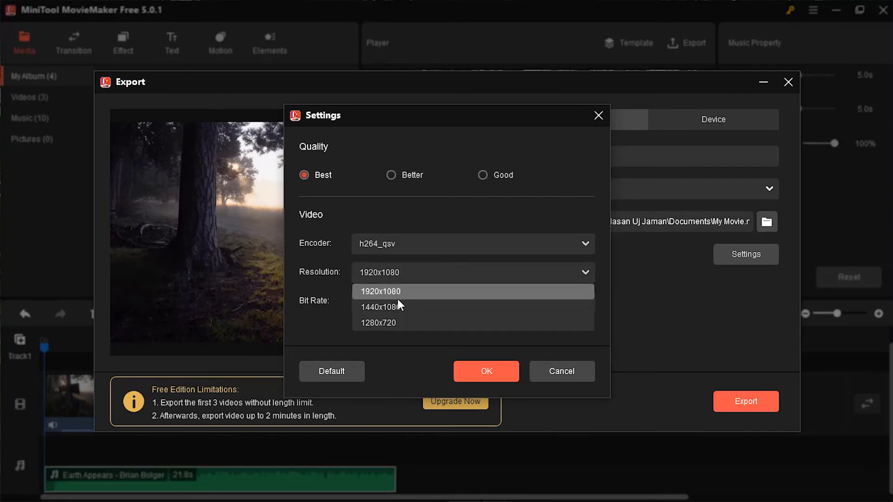
pyautogui.click(374, 289)
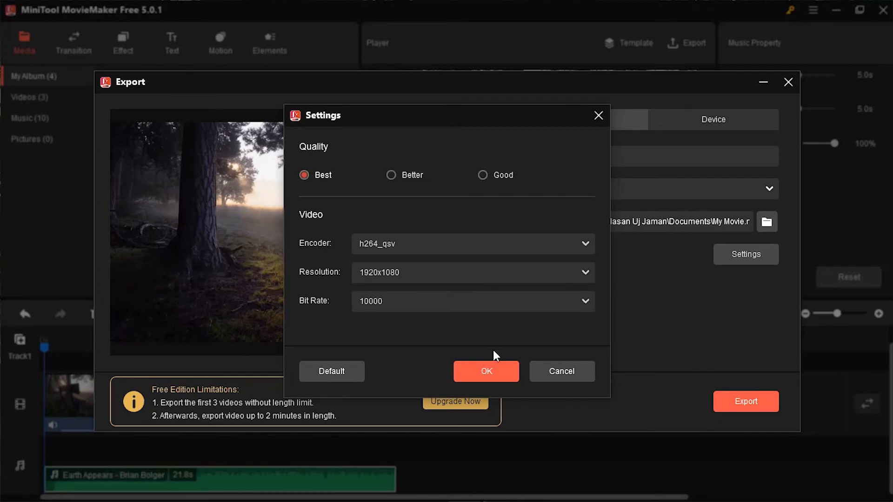
pyautogui.click(486, 371)
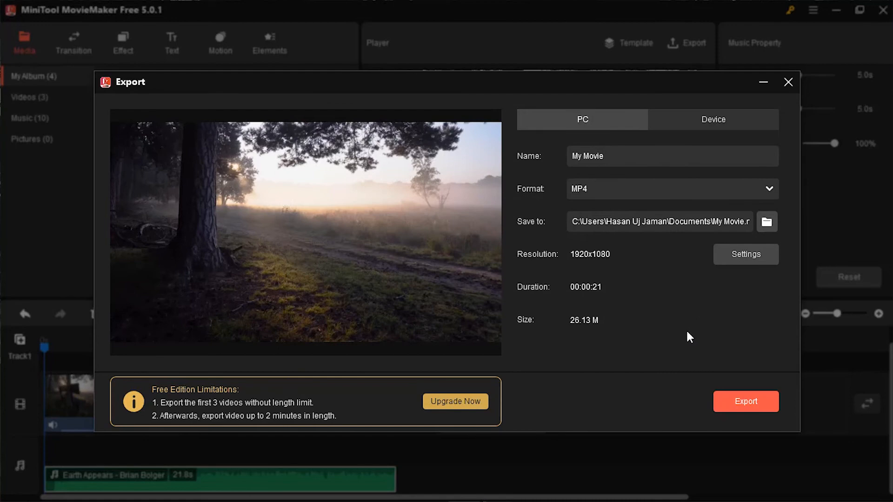
pyautogui.click(742, 400)
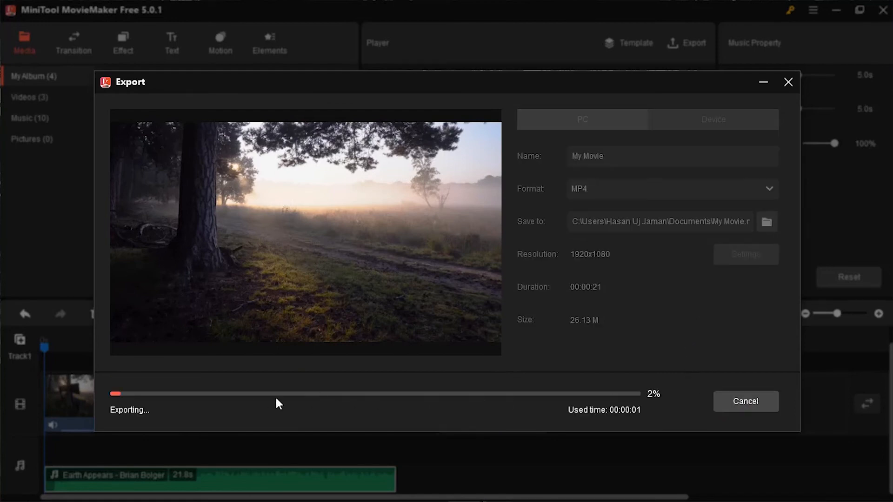